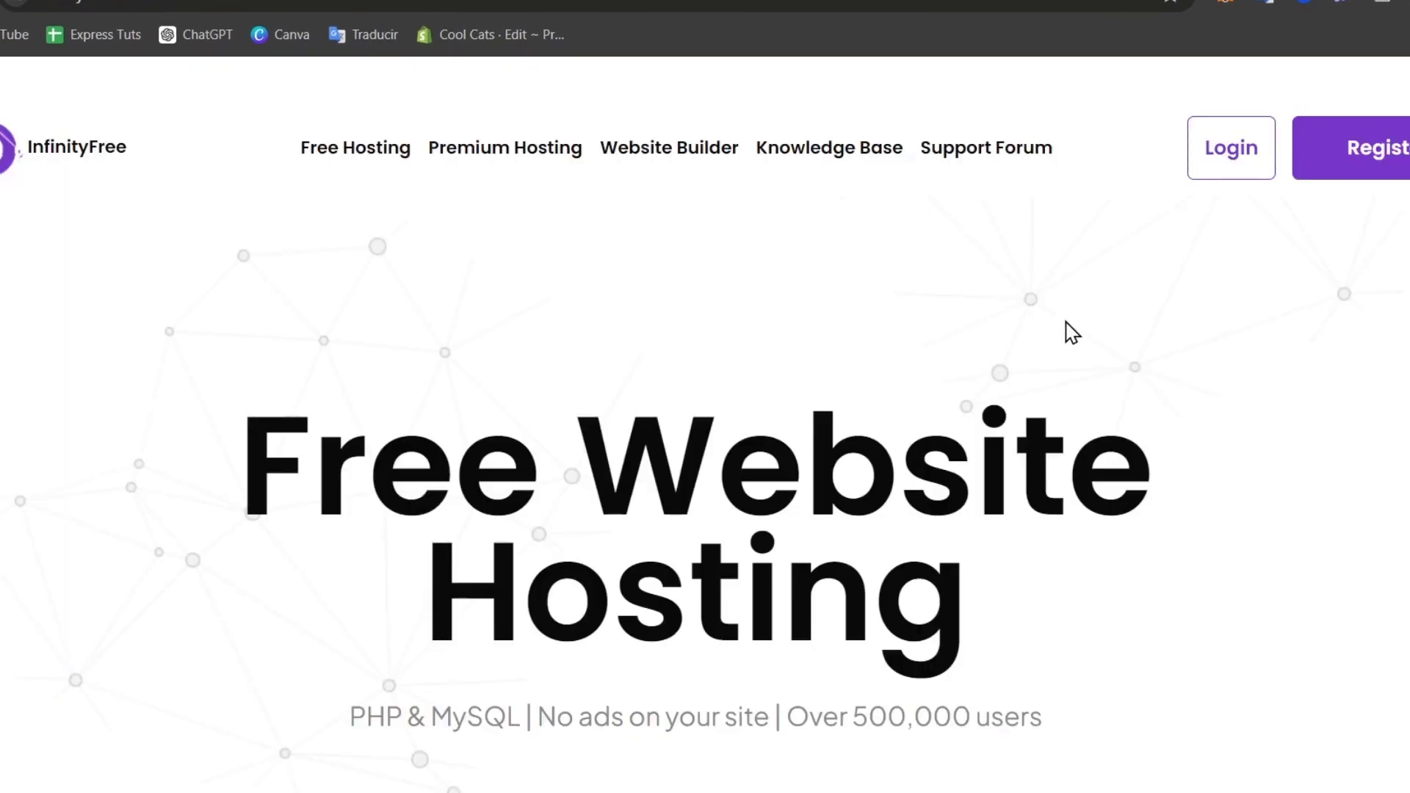
# Scroll the InfinityFree home page and open the Register Now sign-up form.
pyautogui.scroll(-6, 1075, 332)
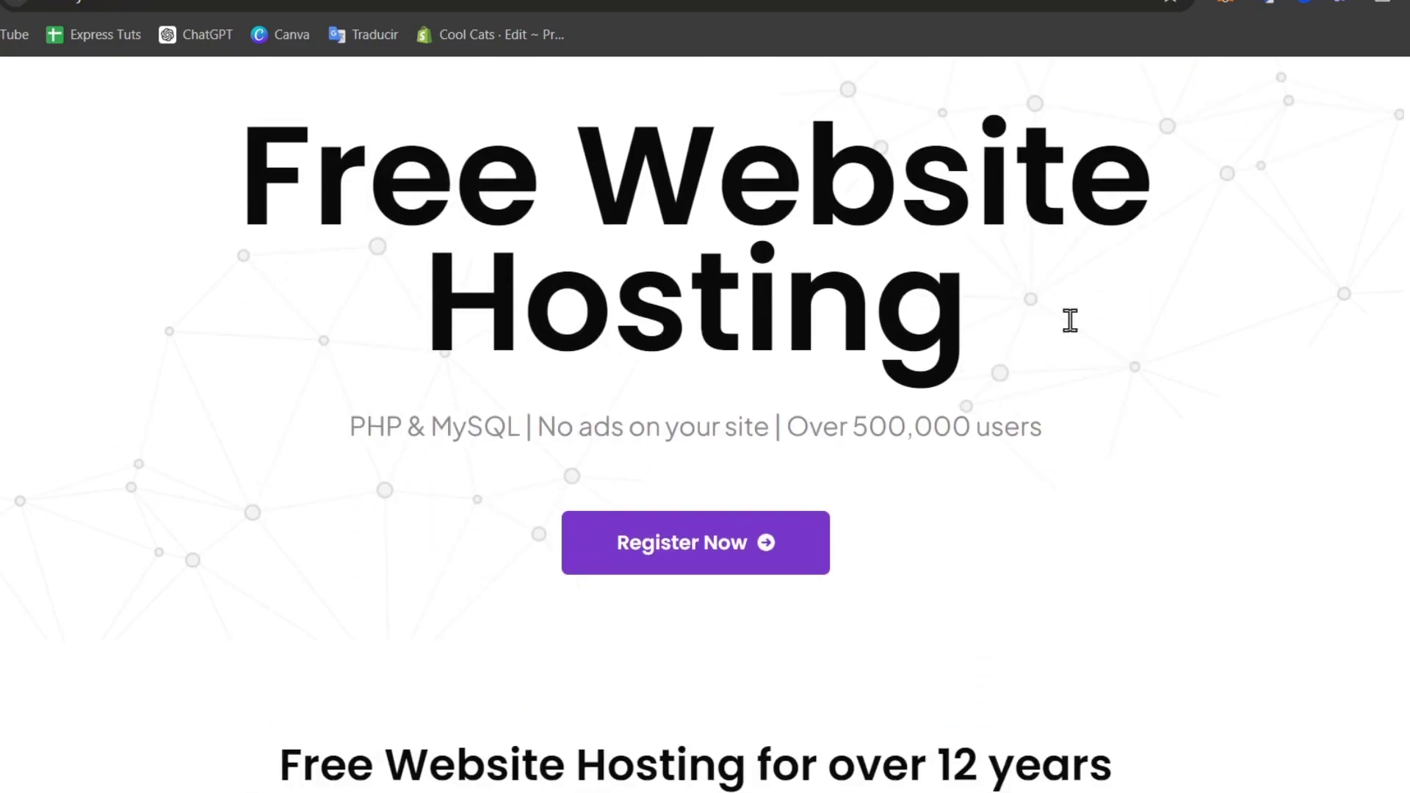
pyautogui.scroll(-6, 1074, 324)
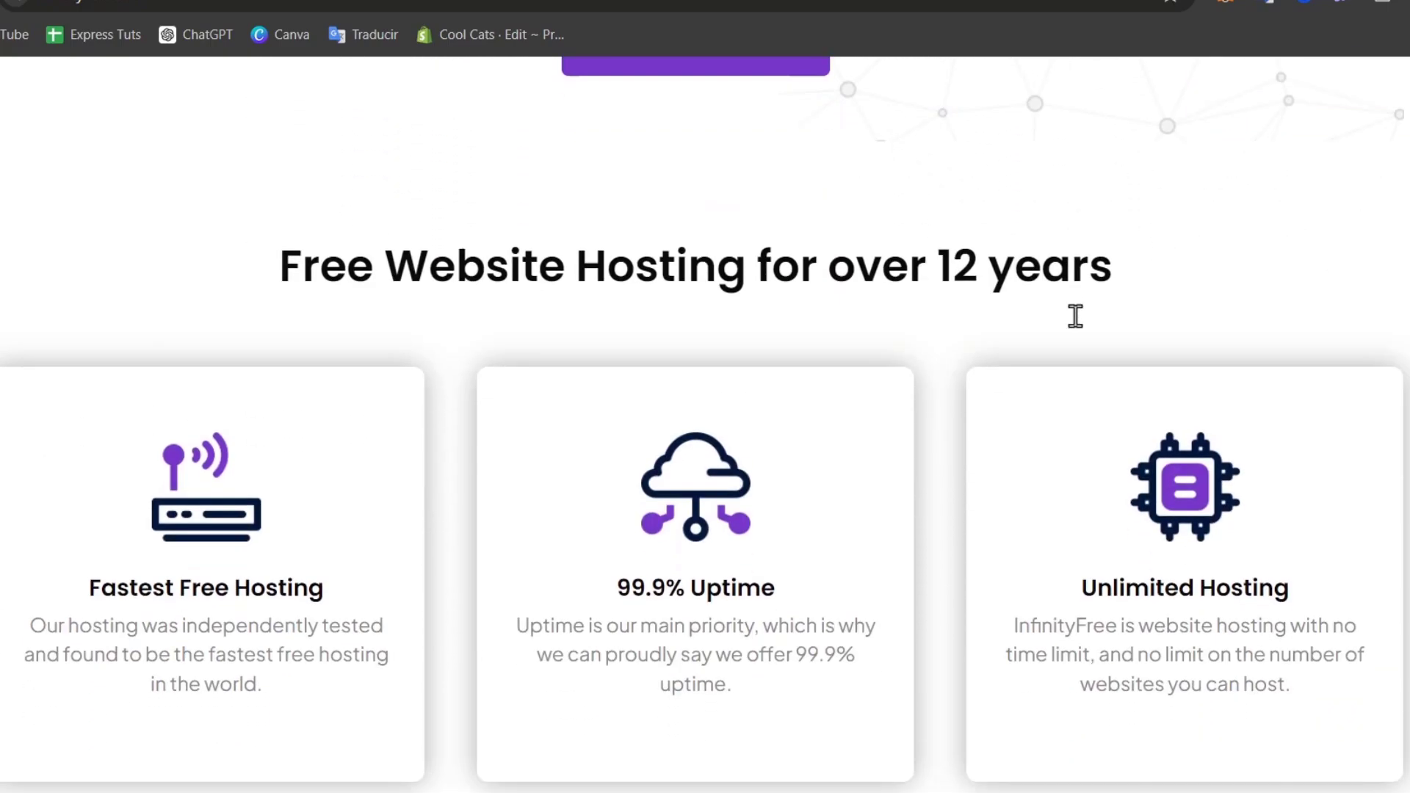
pyautogui.scroll(1, 1076, 324)
pyautogui.scroll(7, 1083, 316)
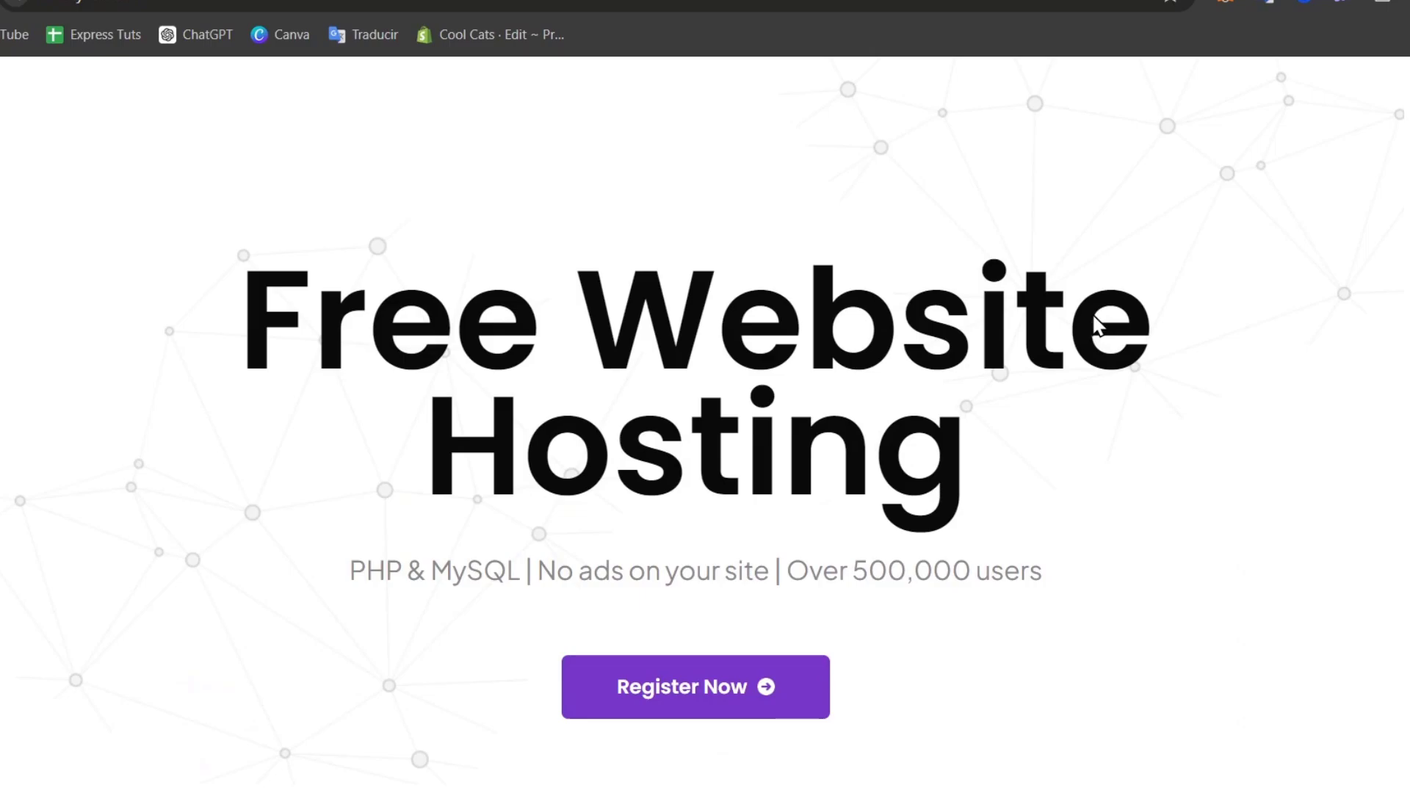
pyautogui.scroll(-4, 1104, 325)
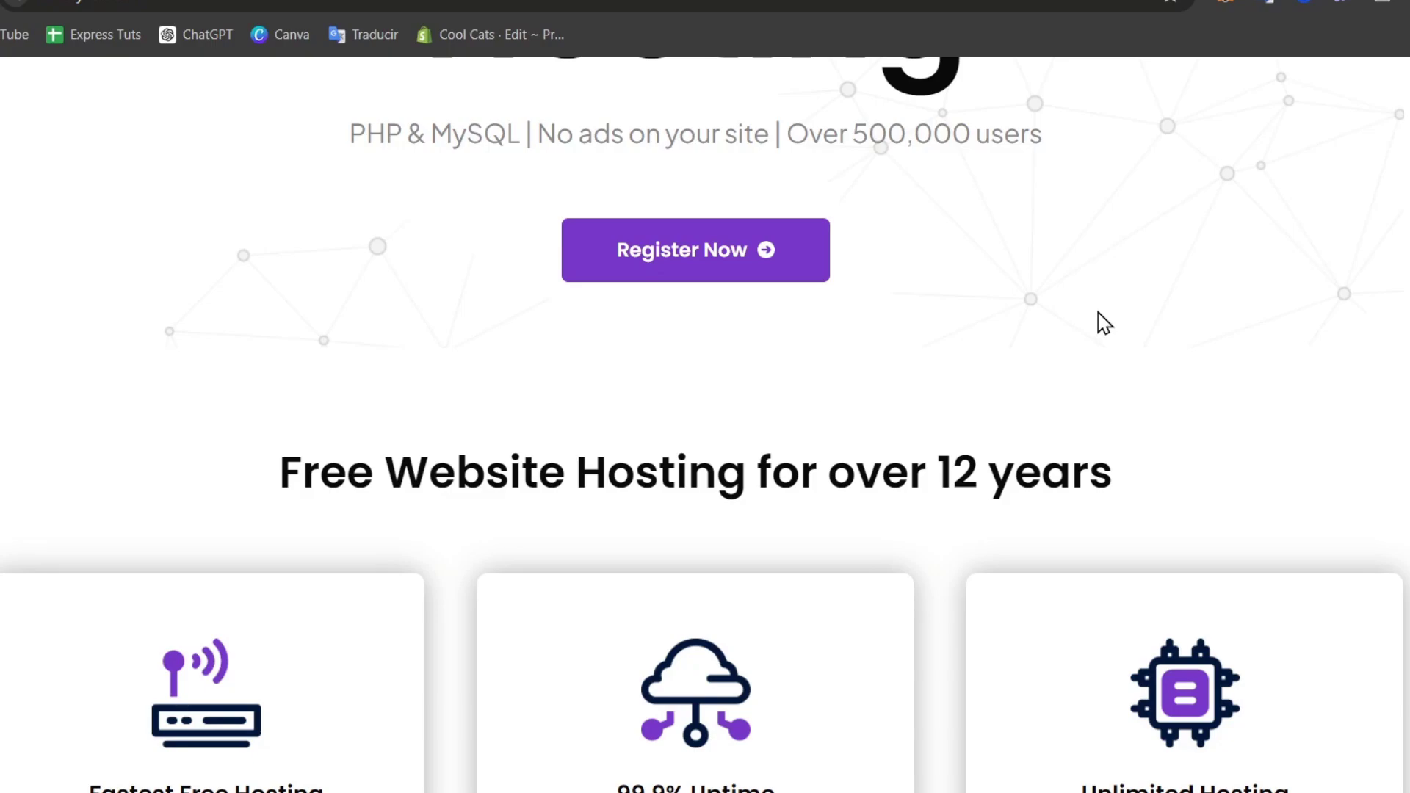
pyautogui.click(771, 279)
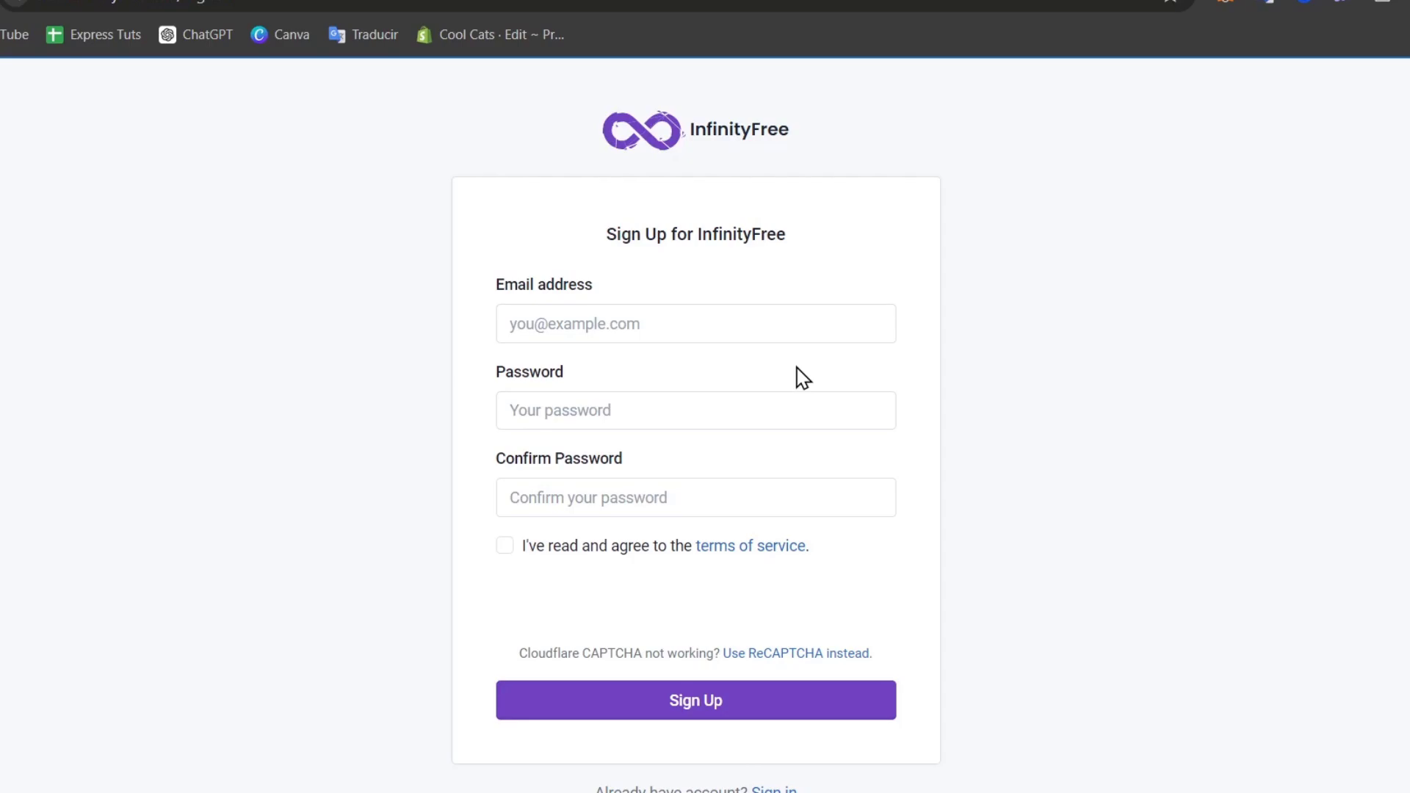
# Enter the account e-mail address and a matching password twice, and accept the terms of service.
pyautogui.click(759, 323)
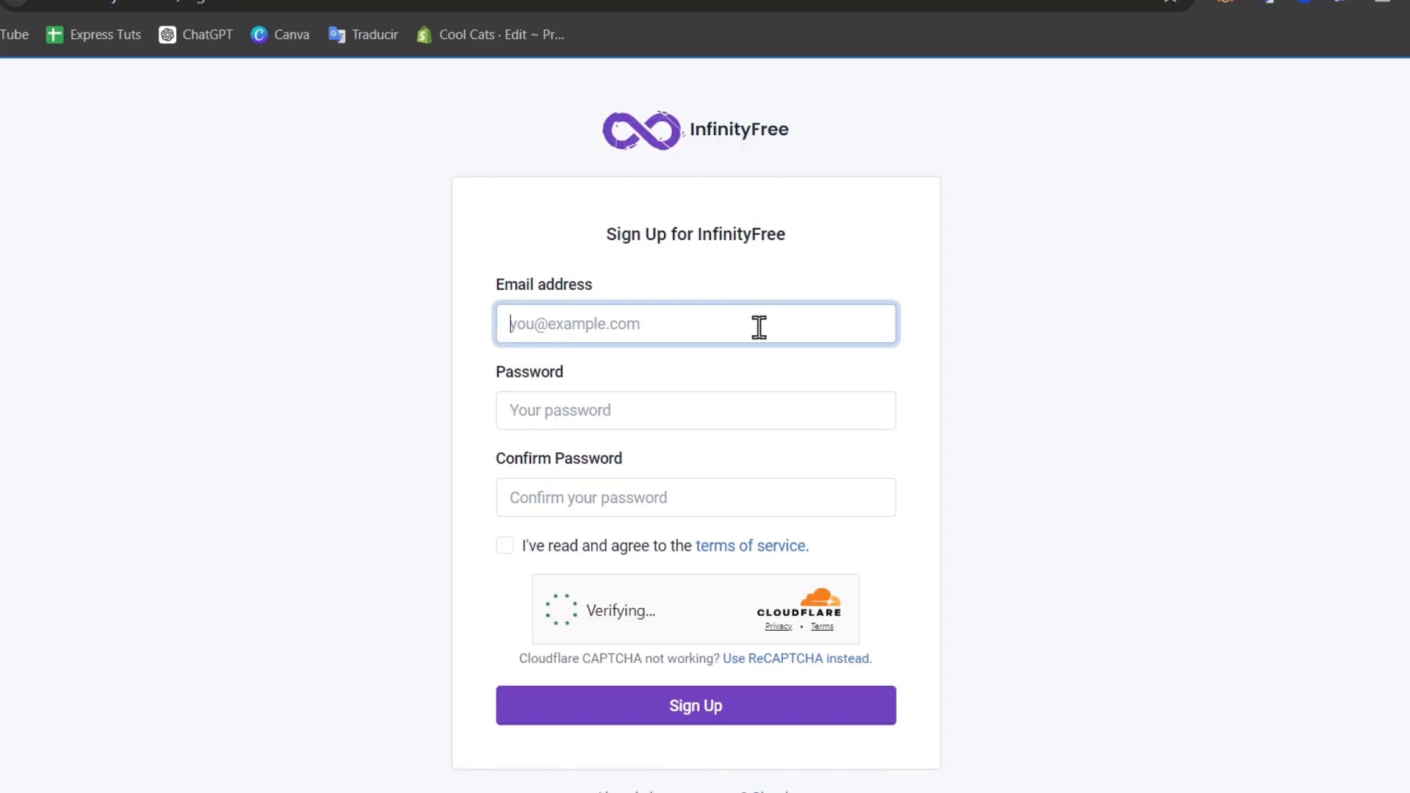
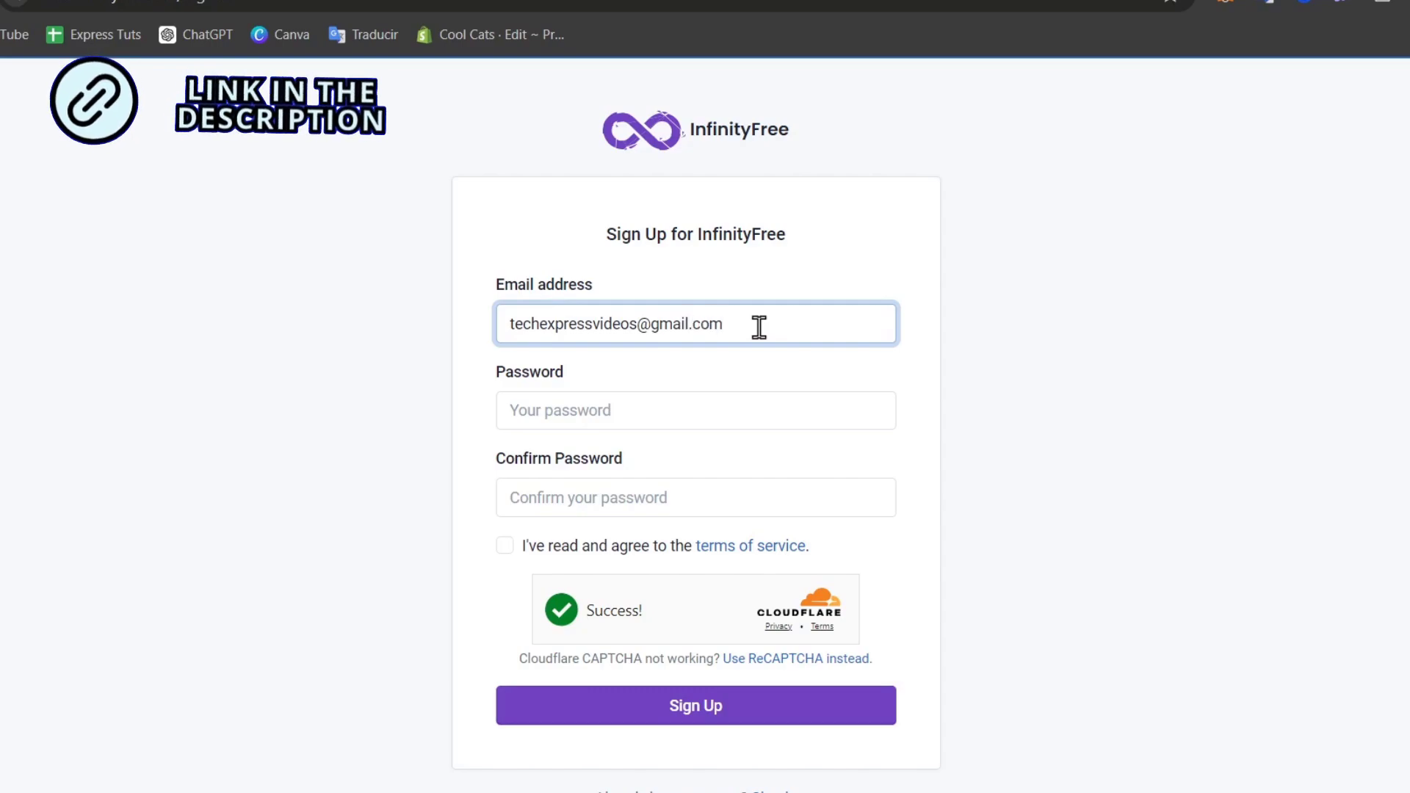
pyautogui.press('Tab')
pyautogui.write('******')
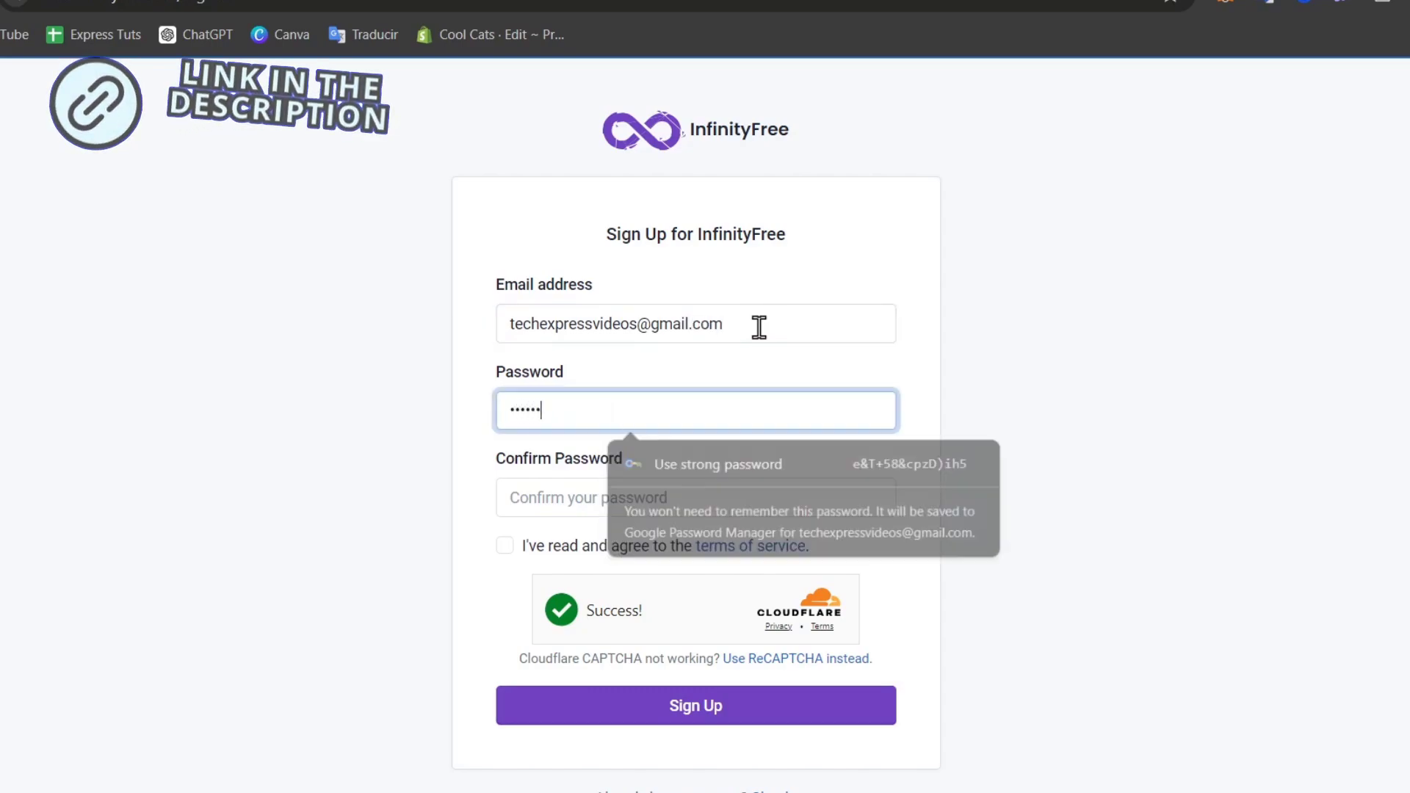
pyautogui.write('*******')
pyautogui.press('Tab')
pyautogui.write('*')
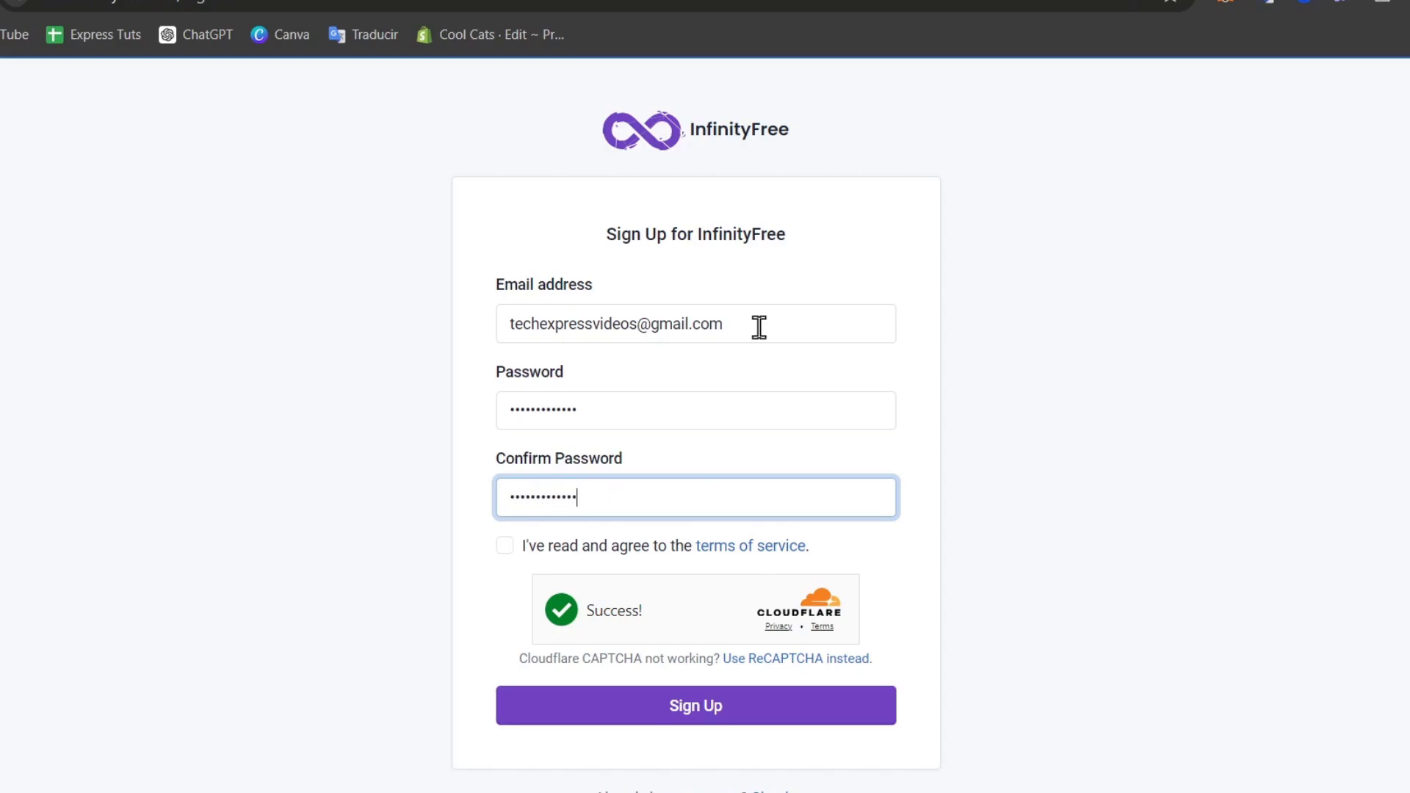
pyautogui.write('************')
pyautogui.click(504, 557)
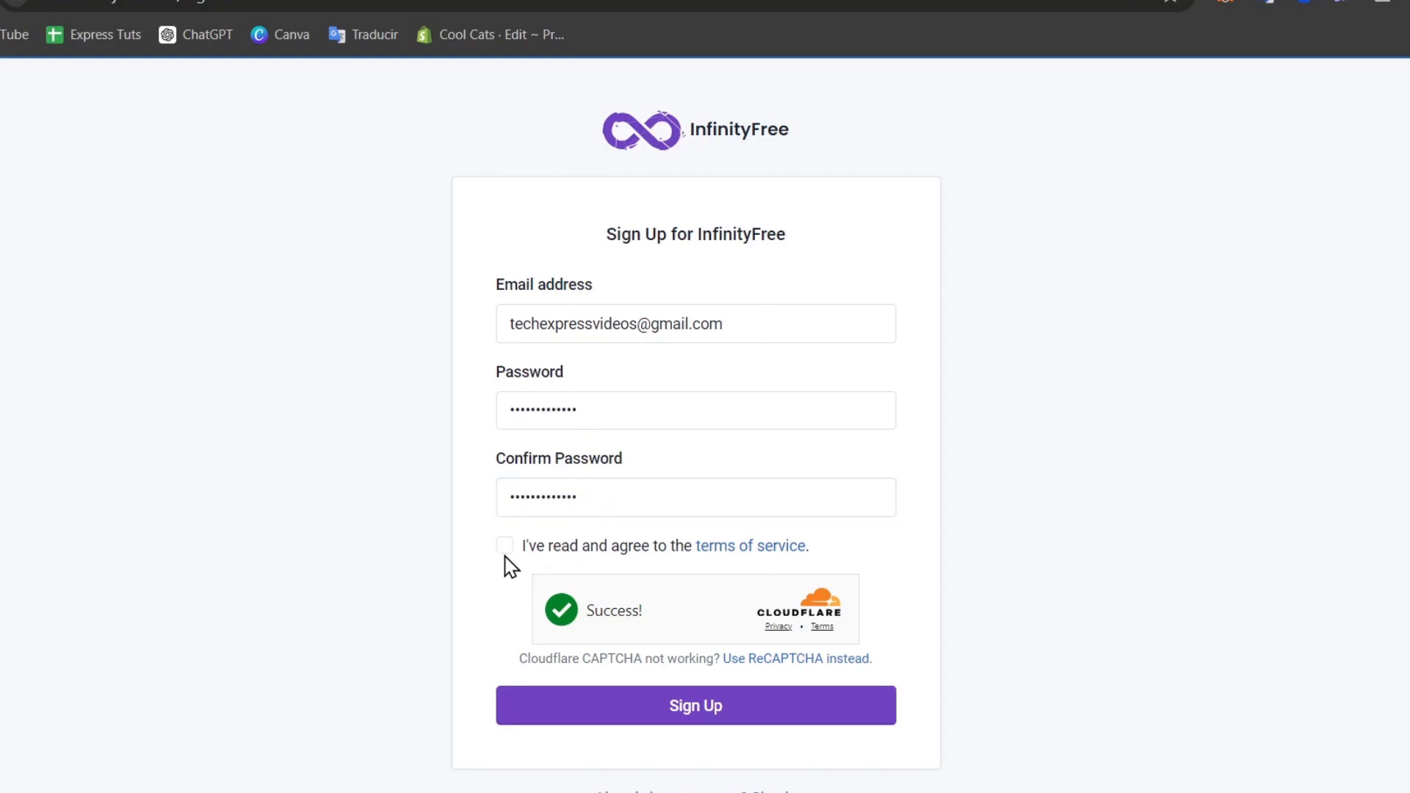
pyautogui.click(505, 546)
# Submit the sign-up form, dismiss the save-password prompt, and open a new tab for the inbox.
pyautogui.click(772, 704)
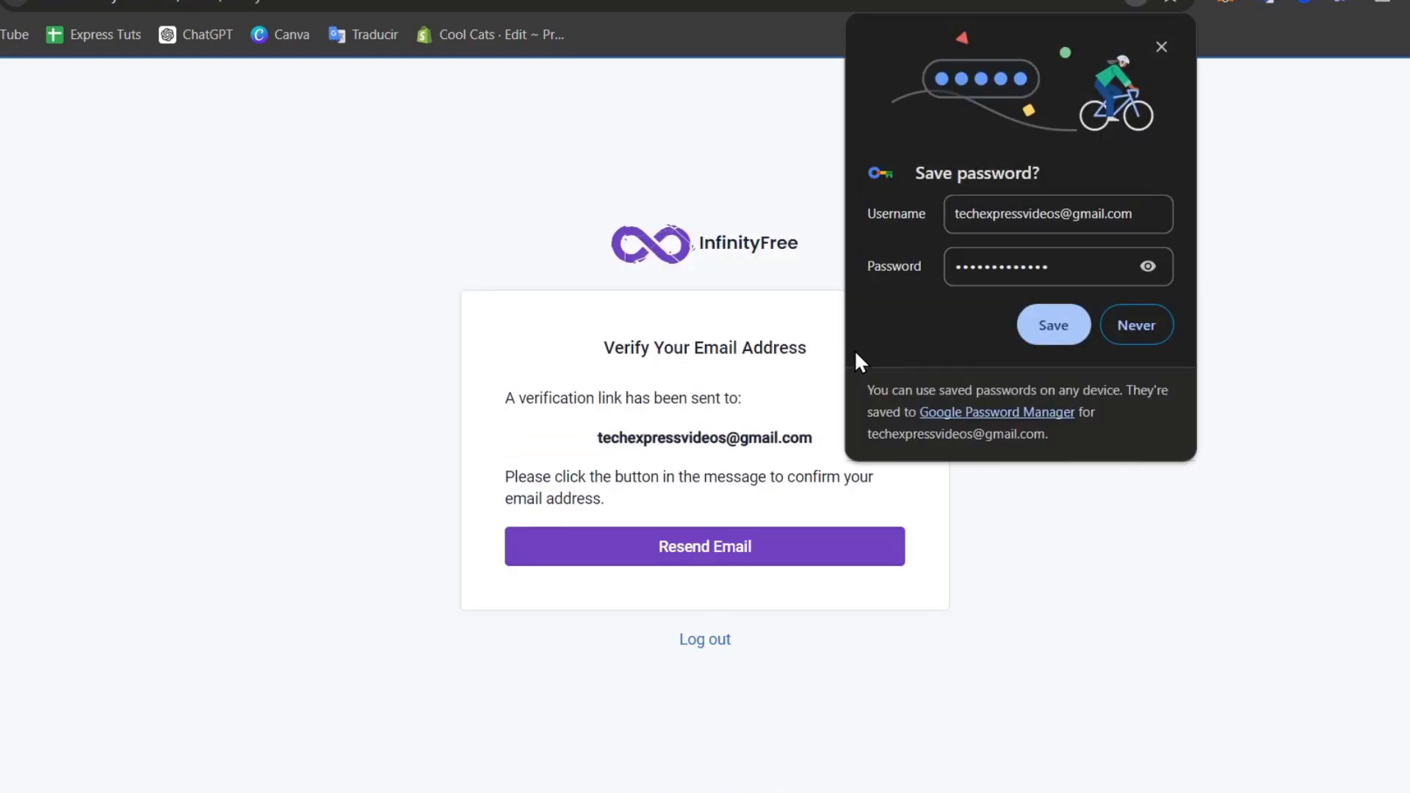
pyautogui.click(1161, 49)
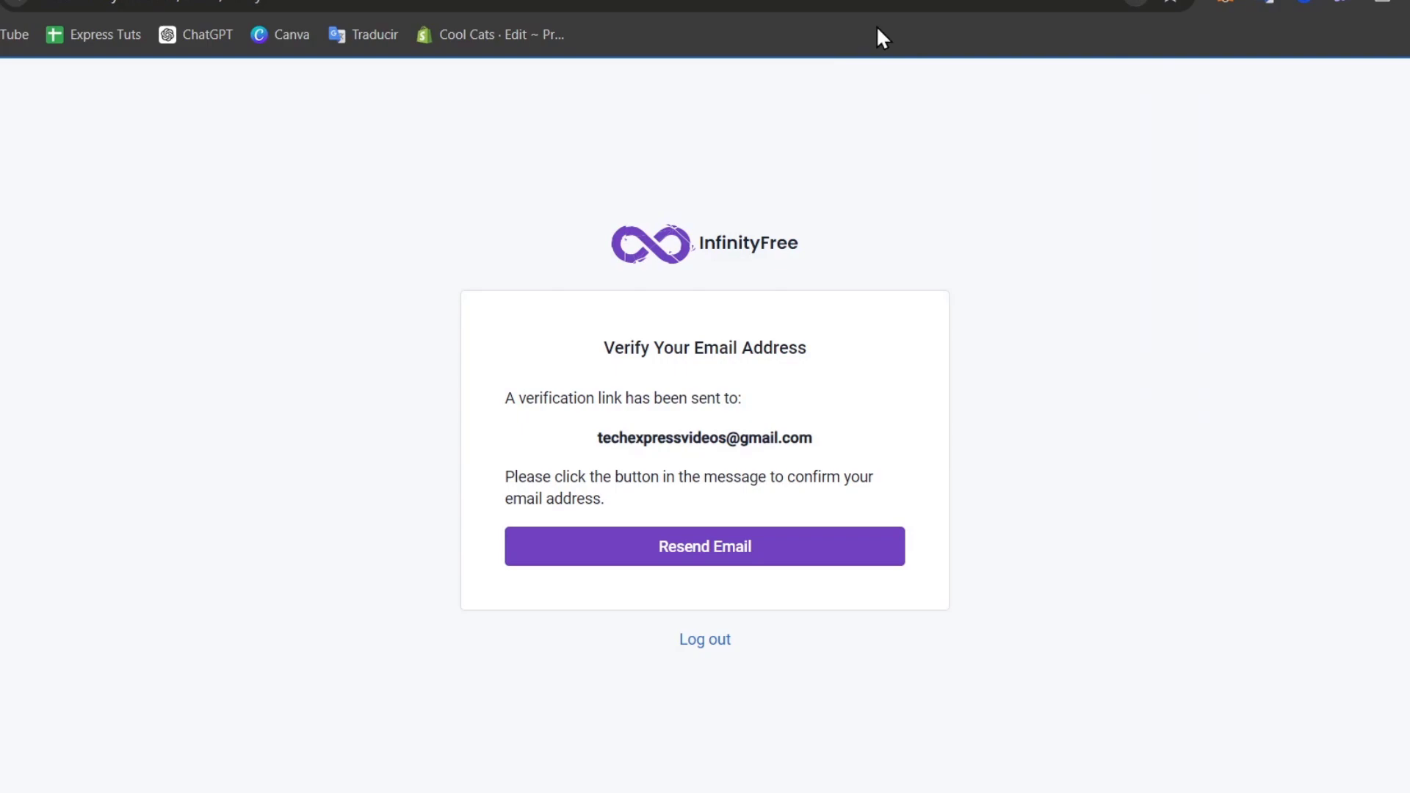
pyautogui.hotkey('ctrl', 't')
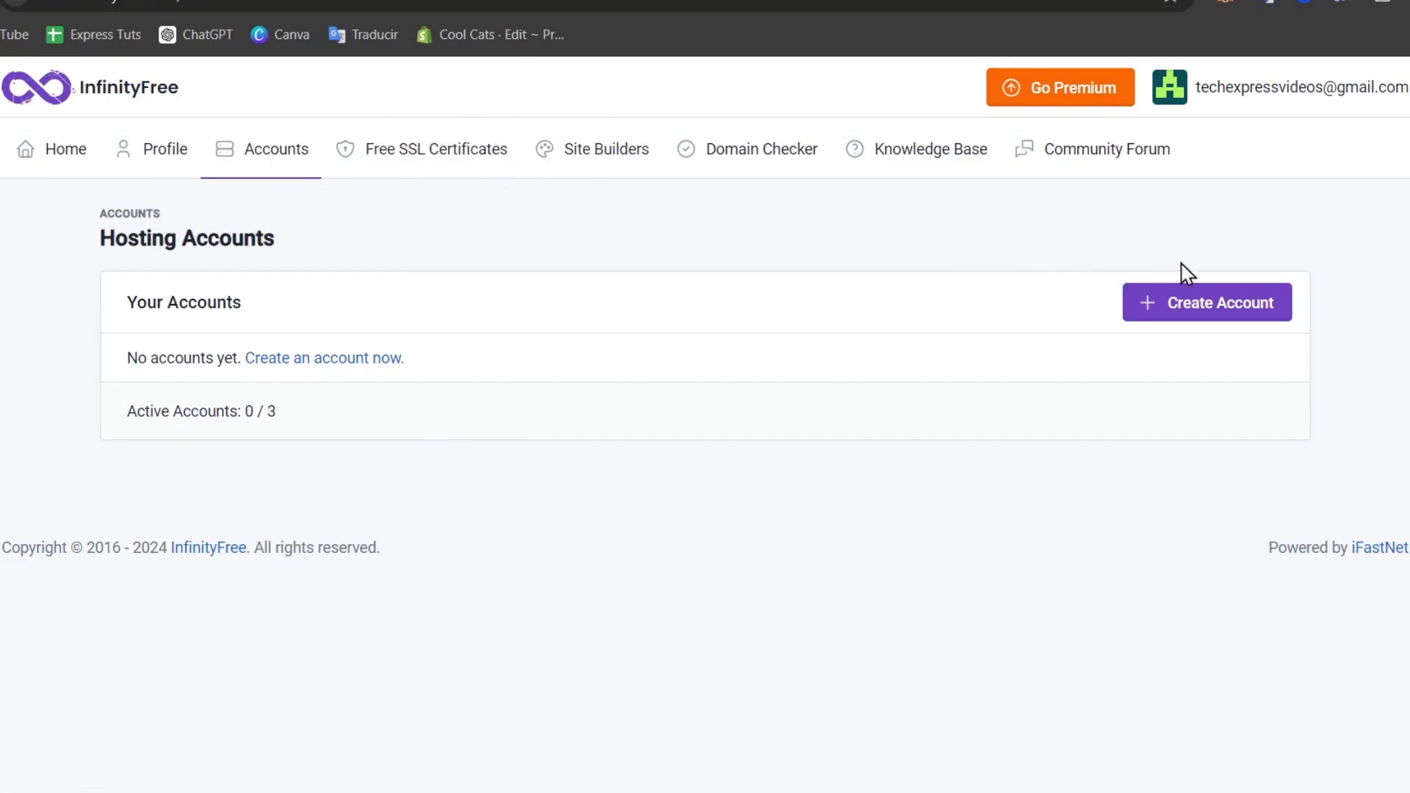
# Start a new hosting account and choose the free InfinityFree $0 plan.
pyautogui.click(1221, 319)
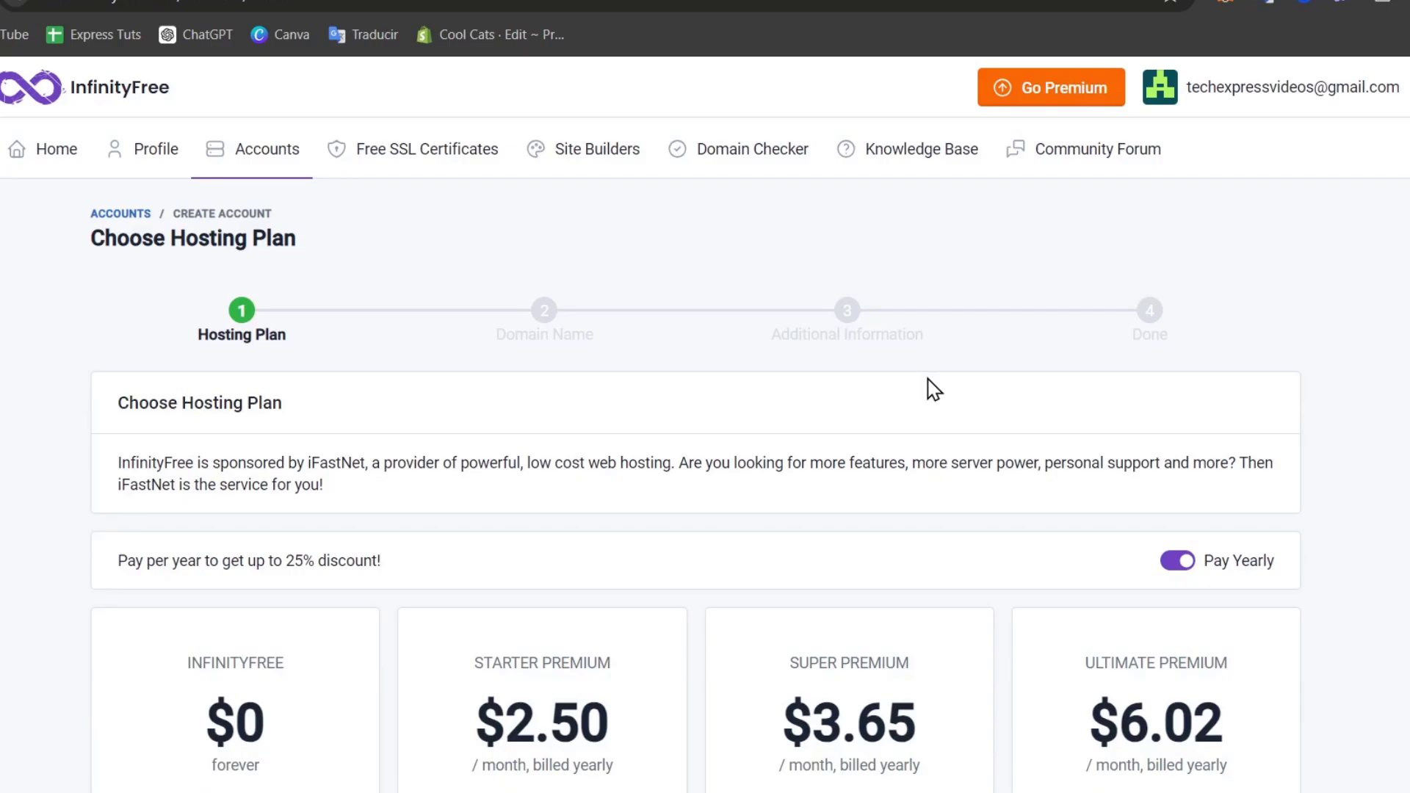
pyautogui.scroll(-8, 817, 393)
pyautogui.scroll(2, 828, 355)
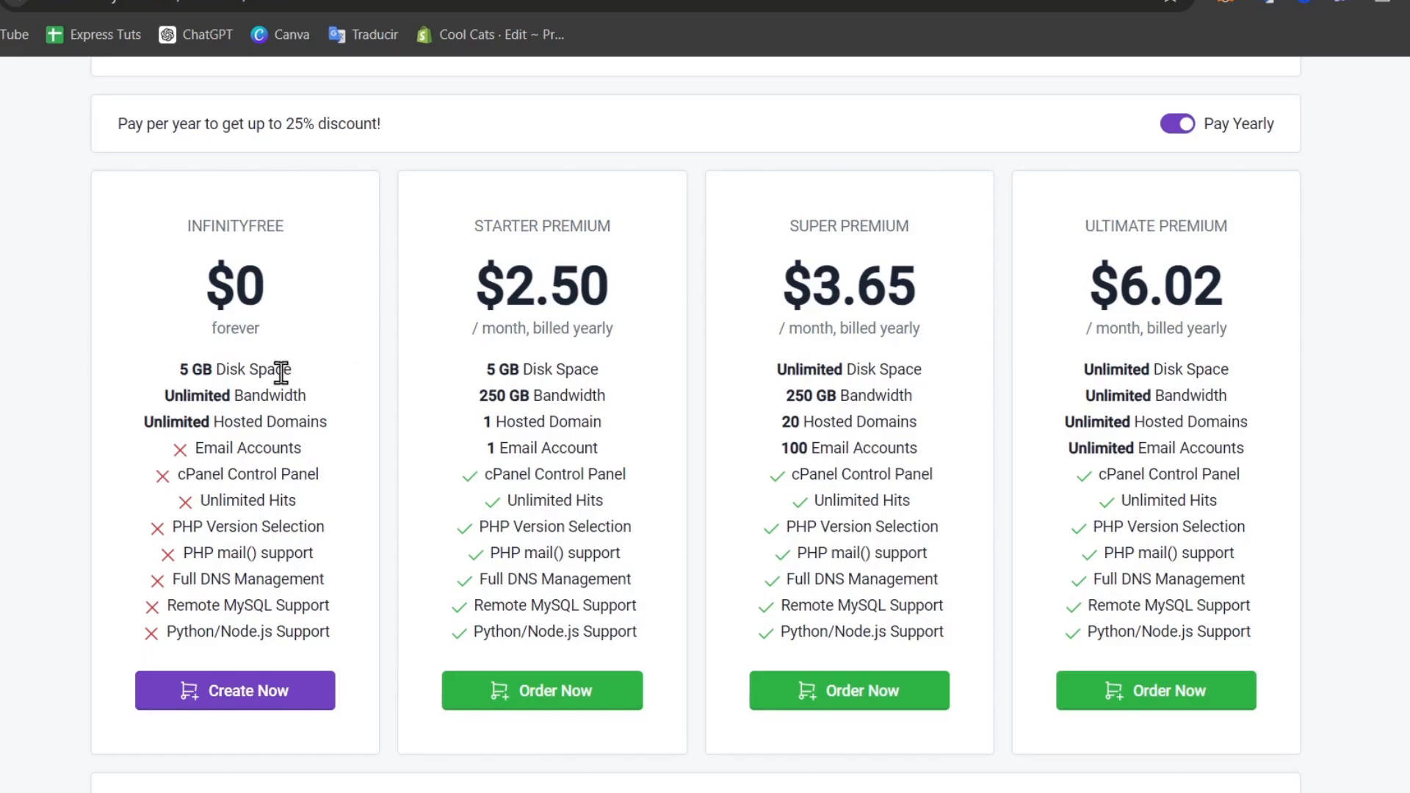
pyautogui.moveTo(340, 428); pyautogui.dragTo(156, 391)
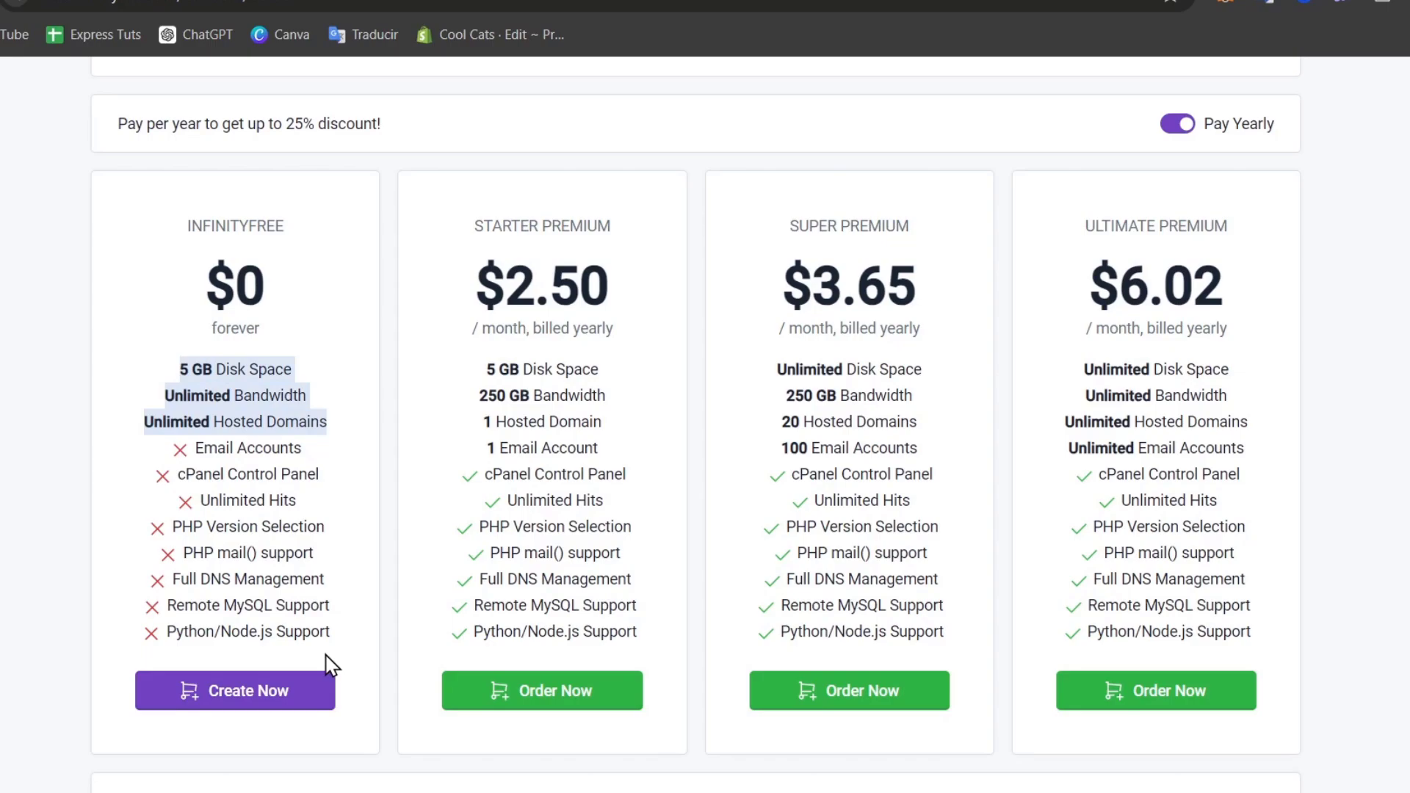
pyautogui.click(294, 699)
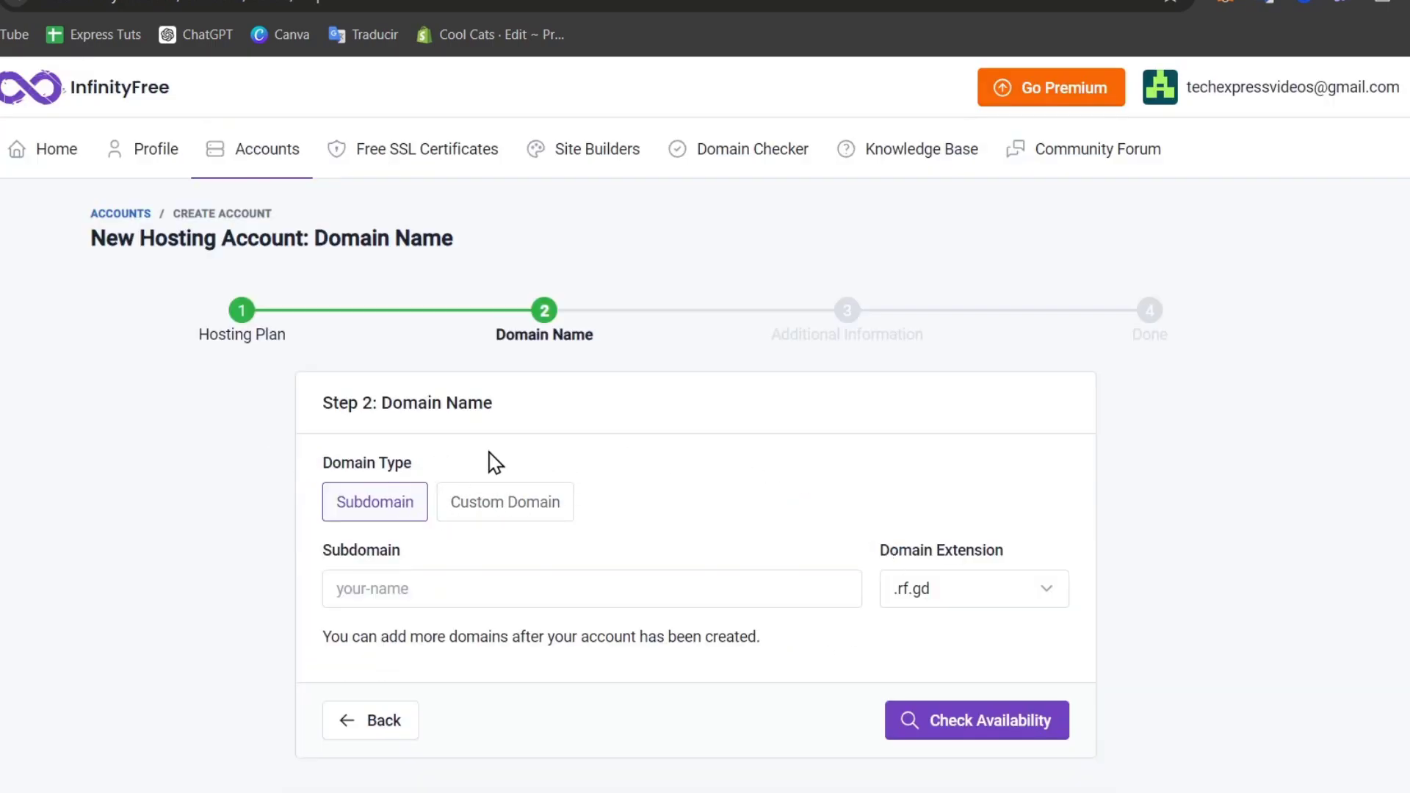
# Keep a free subdomain with .rf.gd, enter estudio10, and check its availability.
pyautogui.click(451, 504)
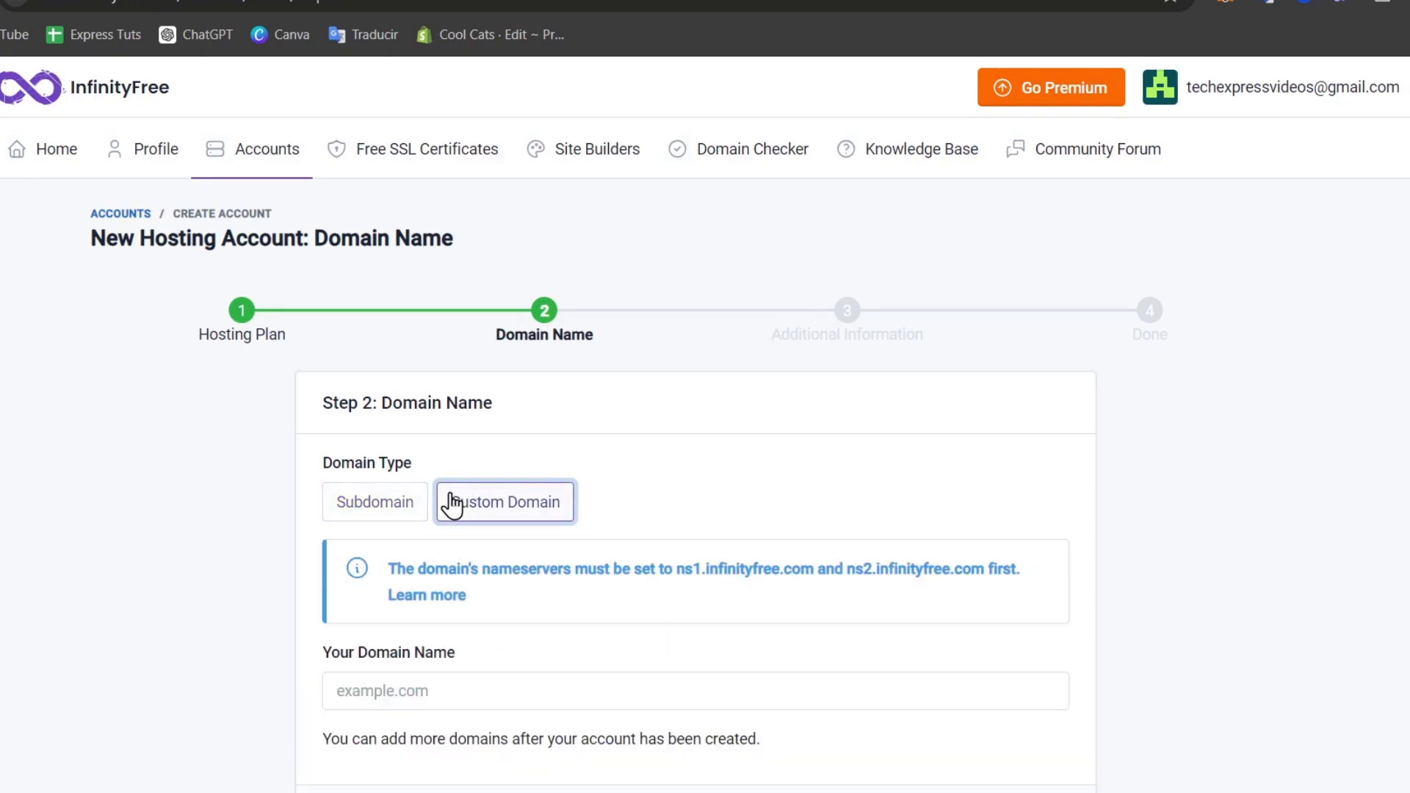
pyautogui.click(405, 515)
pyautogui.click(995, 599)
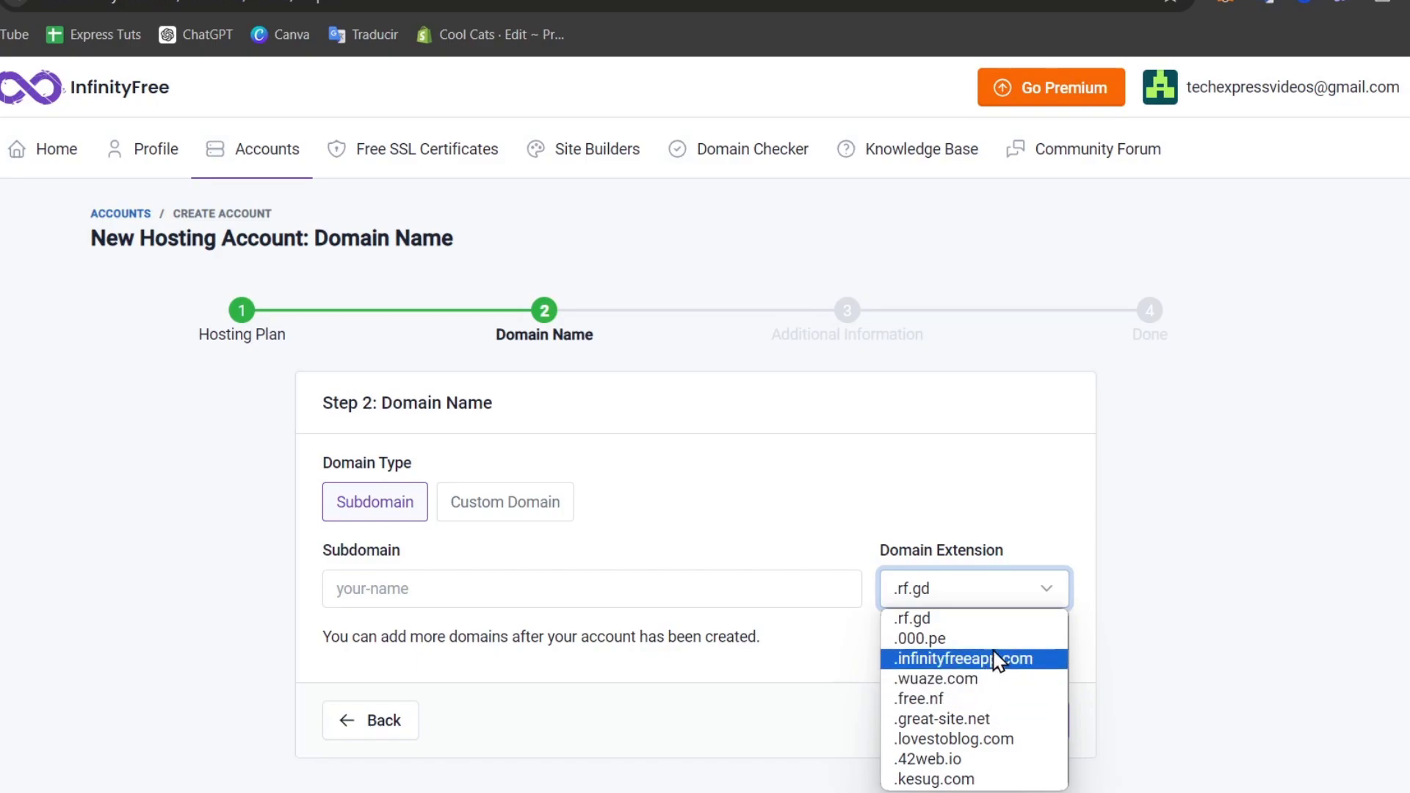
pyautogui.click(1018, 628)
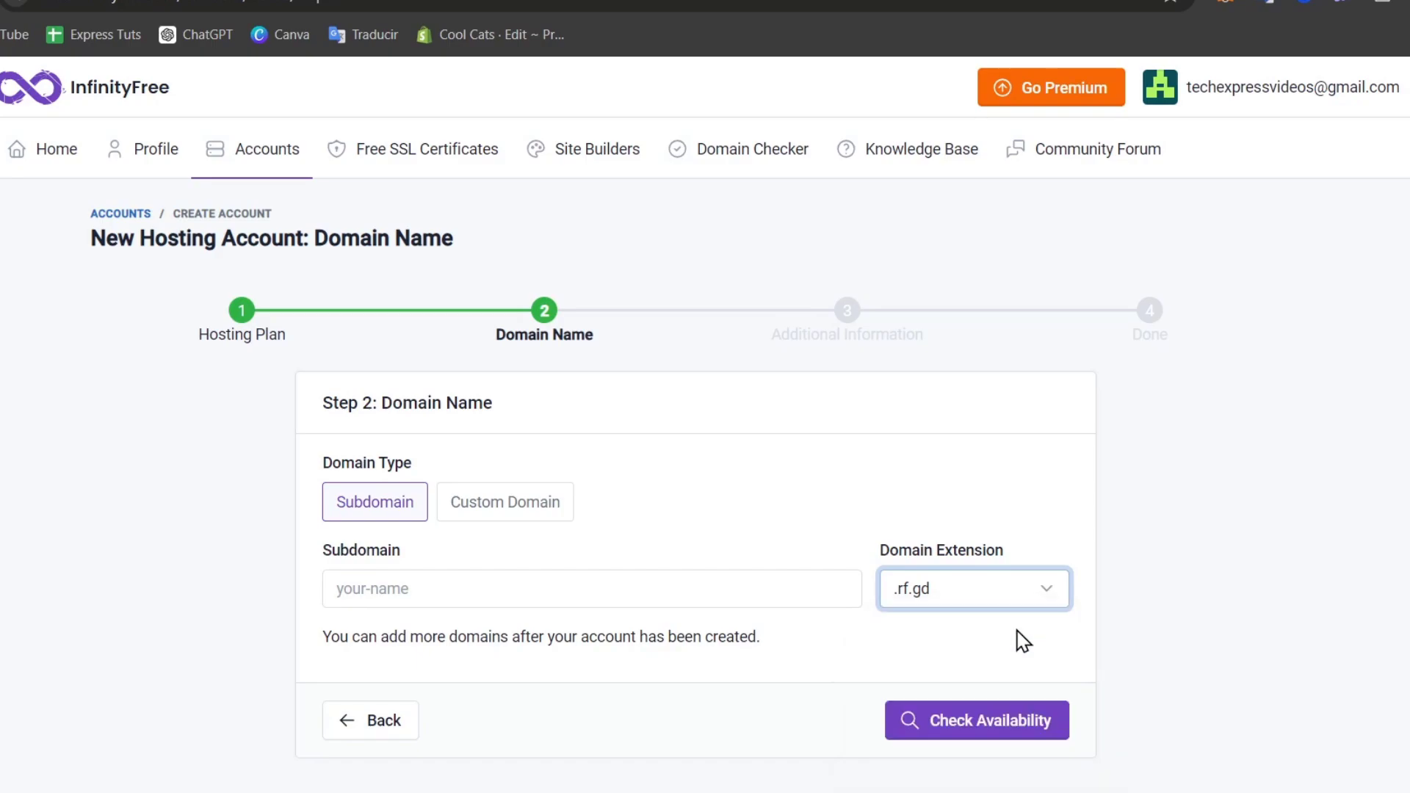
pyautogui.click(694, 596)
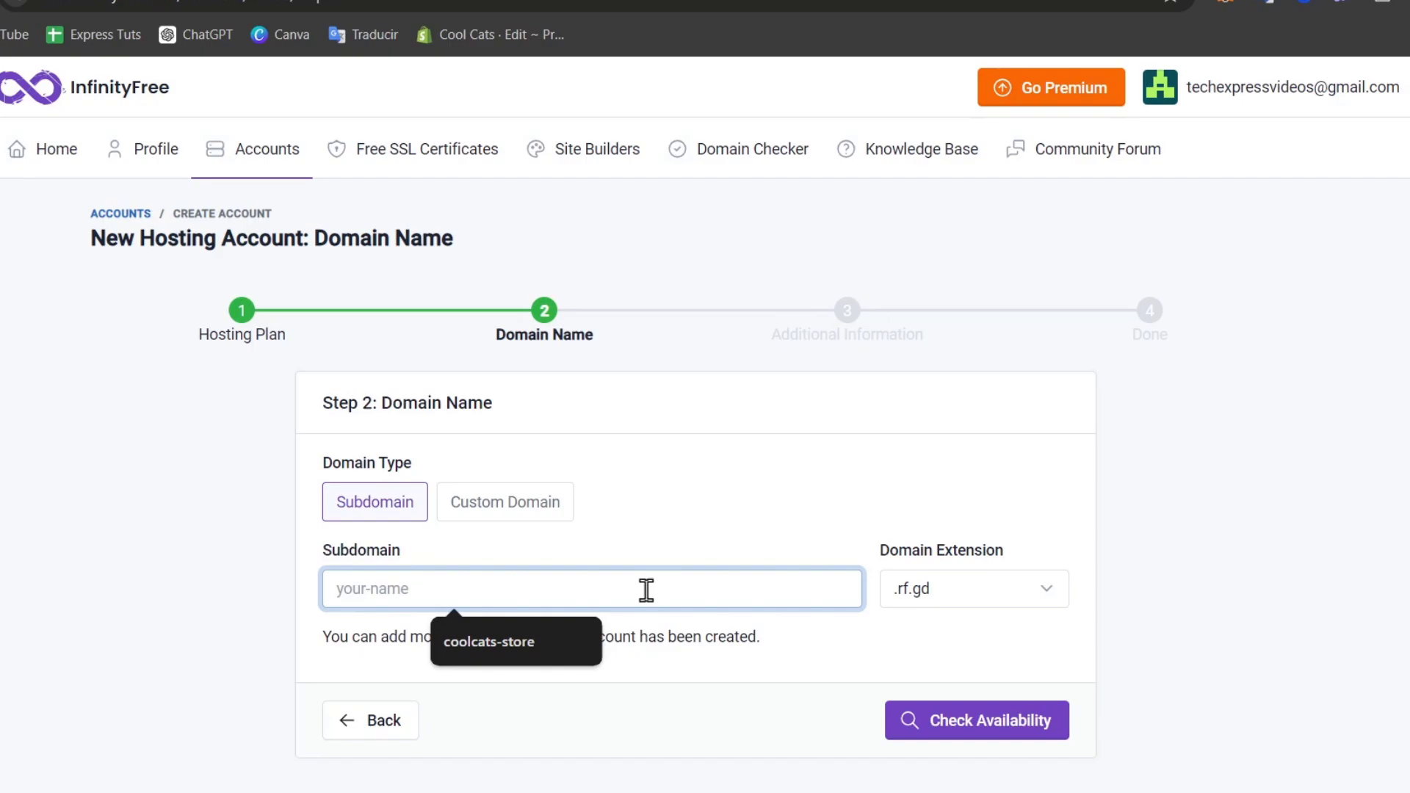
pyautogui.write('estudio10')
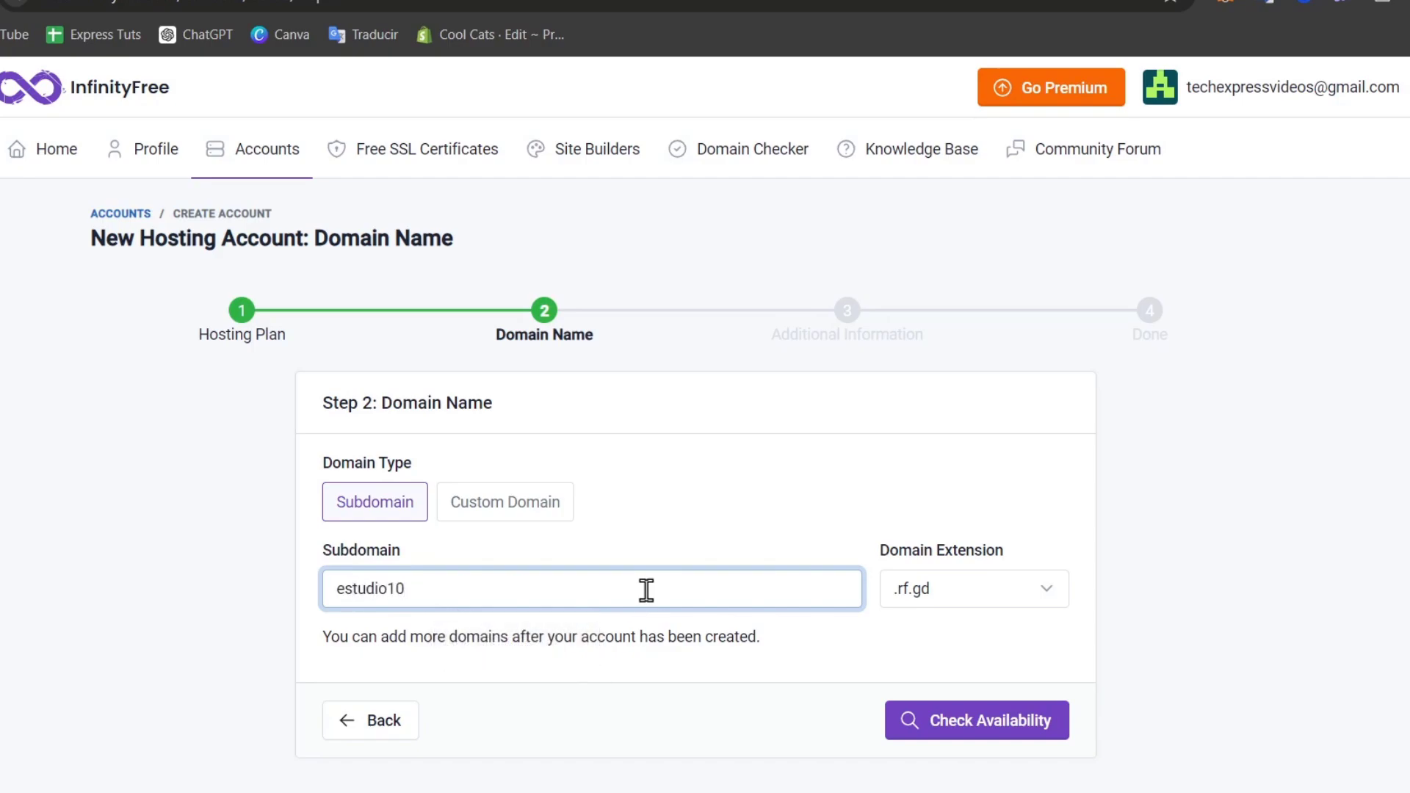
pyautogui.click(1061, 744)
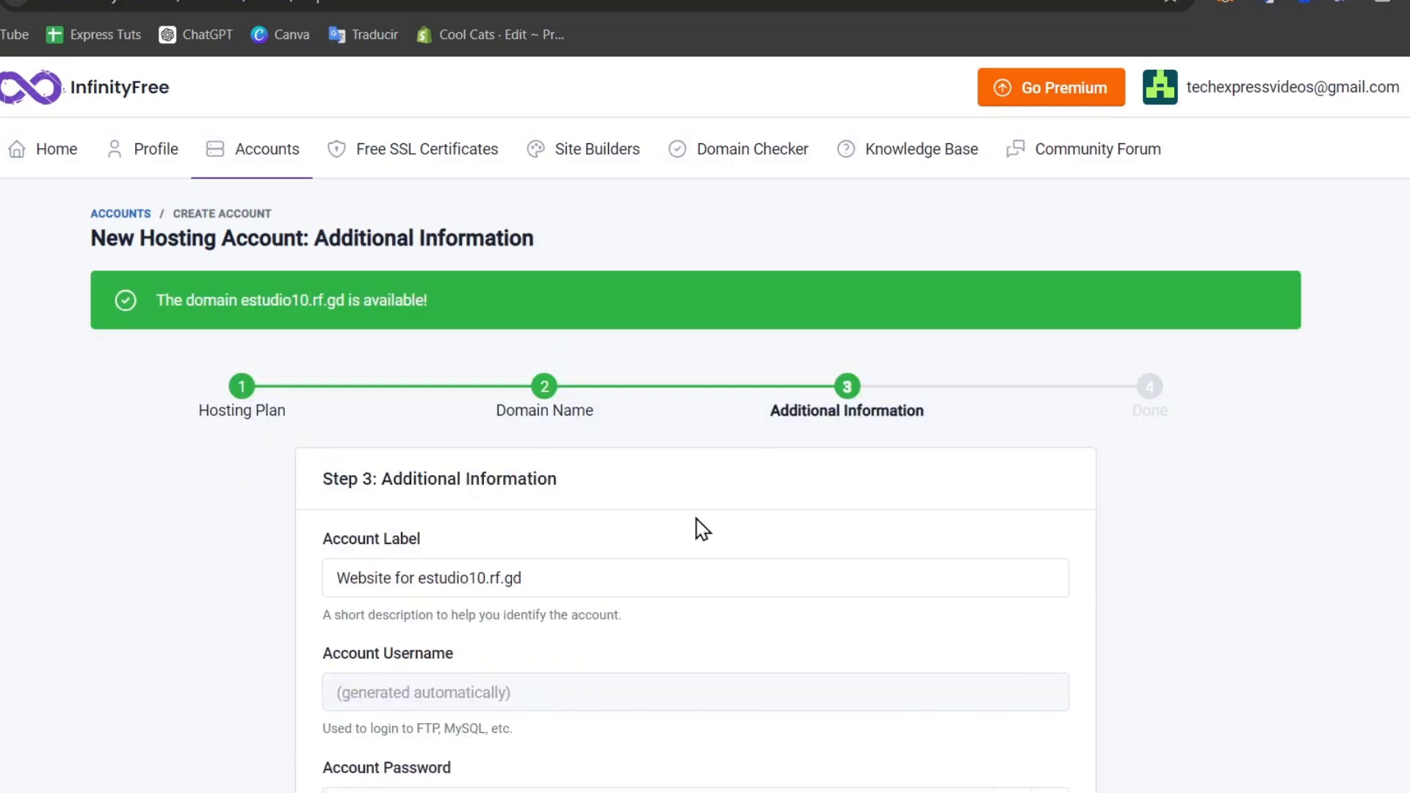
# Change the account label to 'Estudio 10 Website' and replace the generated password with your own.
pyautogui.scroll(-2, 701, 529)
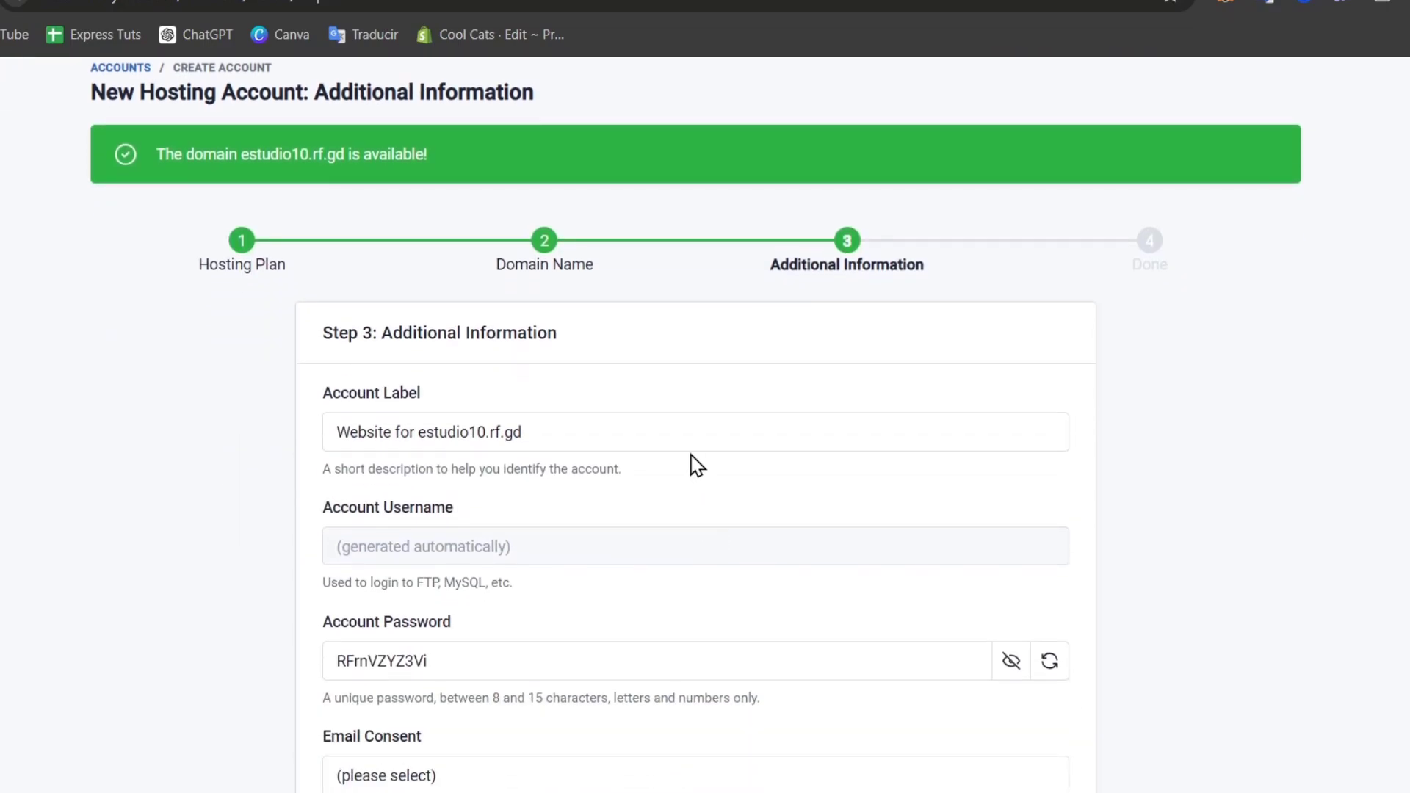
pyautogui.click(681, 445)
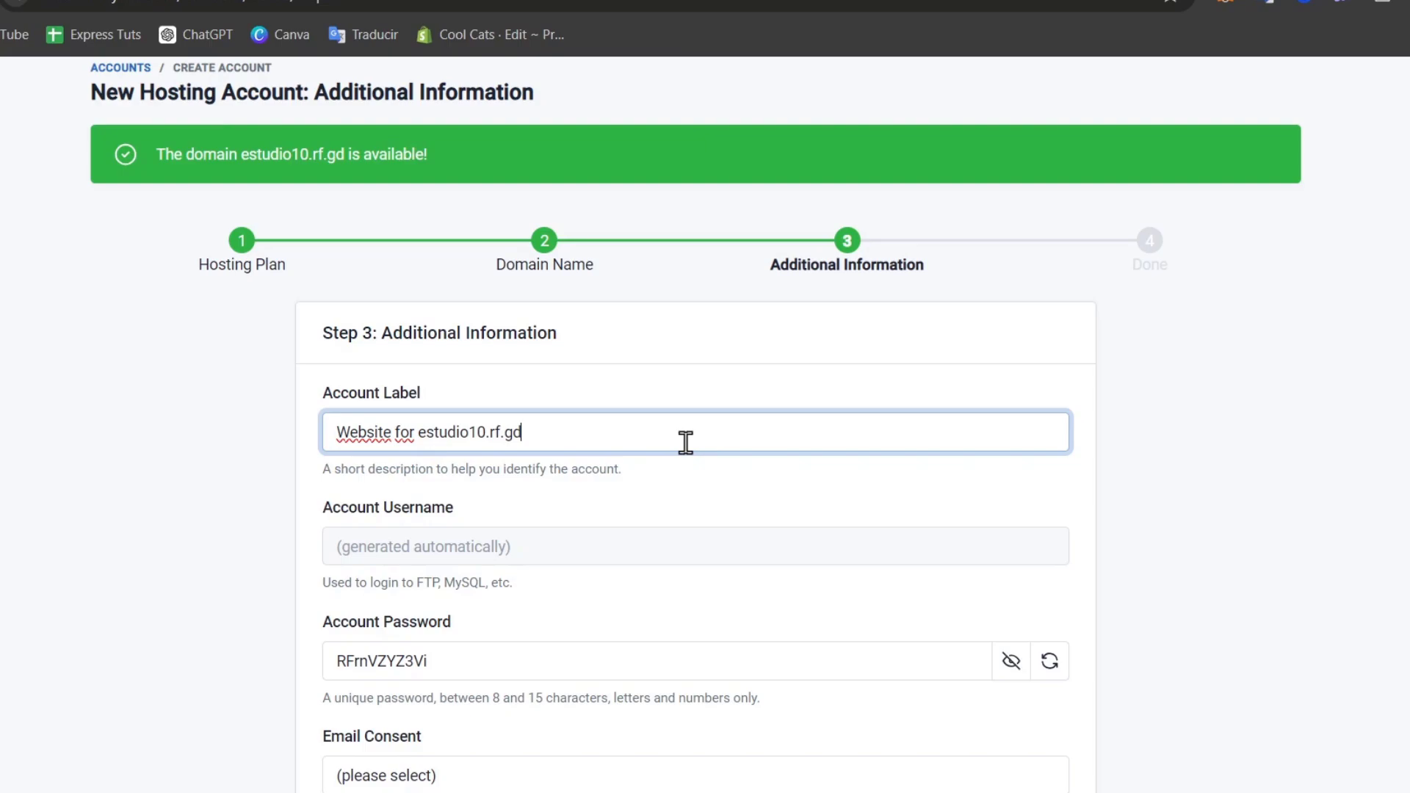
pyautogui.tripleClick(577, 417)
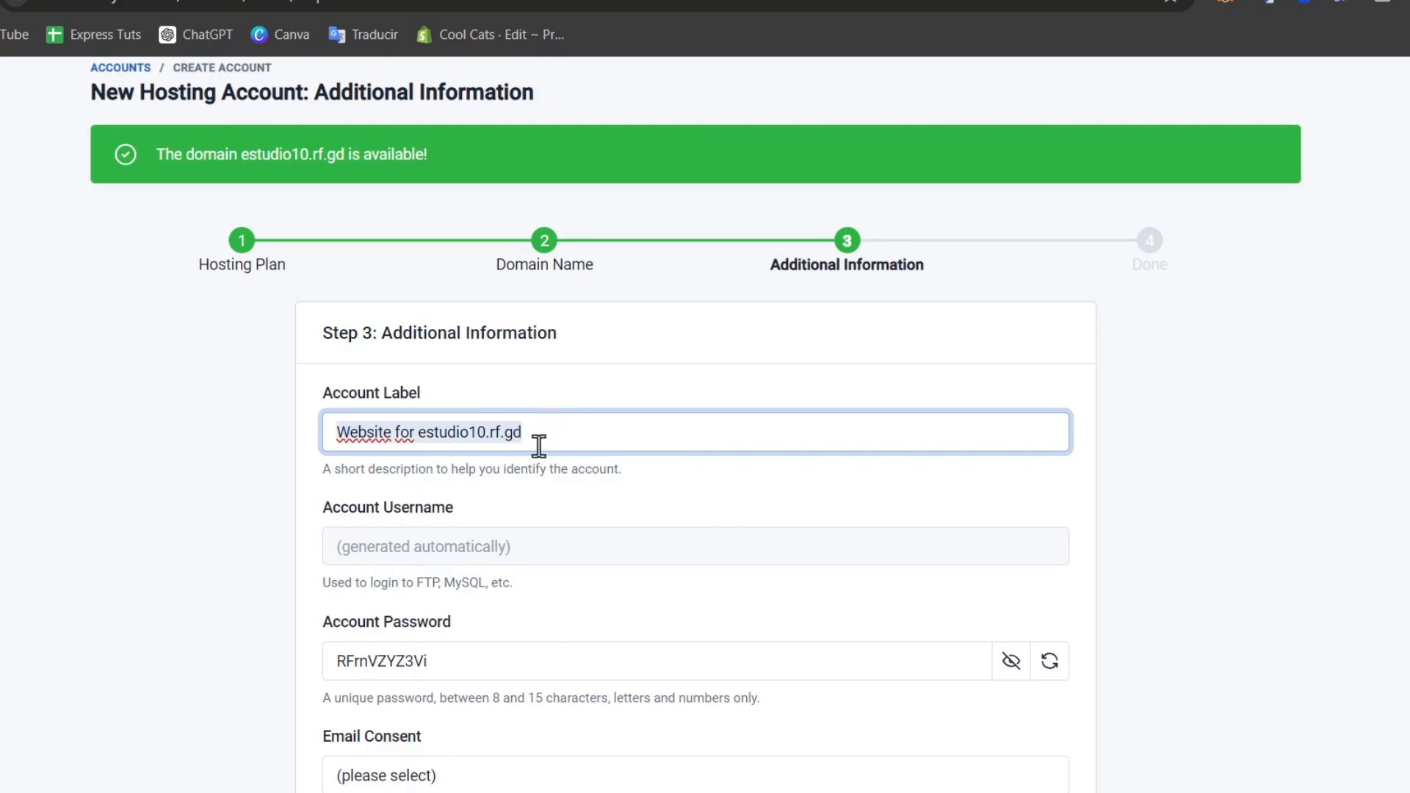
pyautogui.write('Estudio 10 Website')
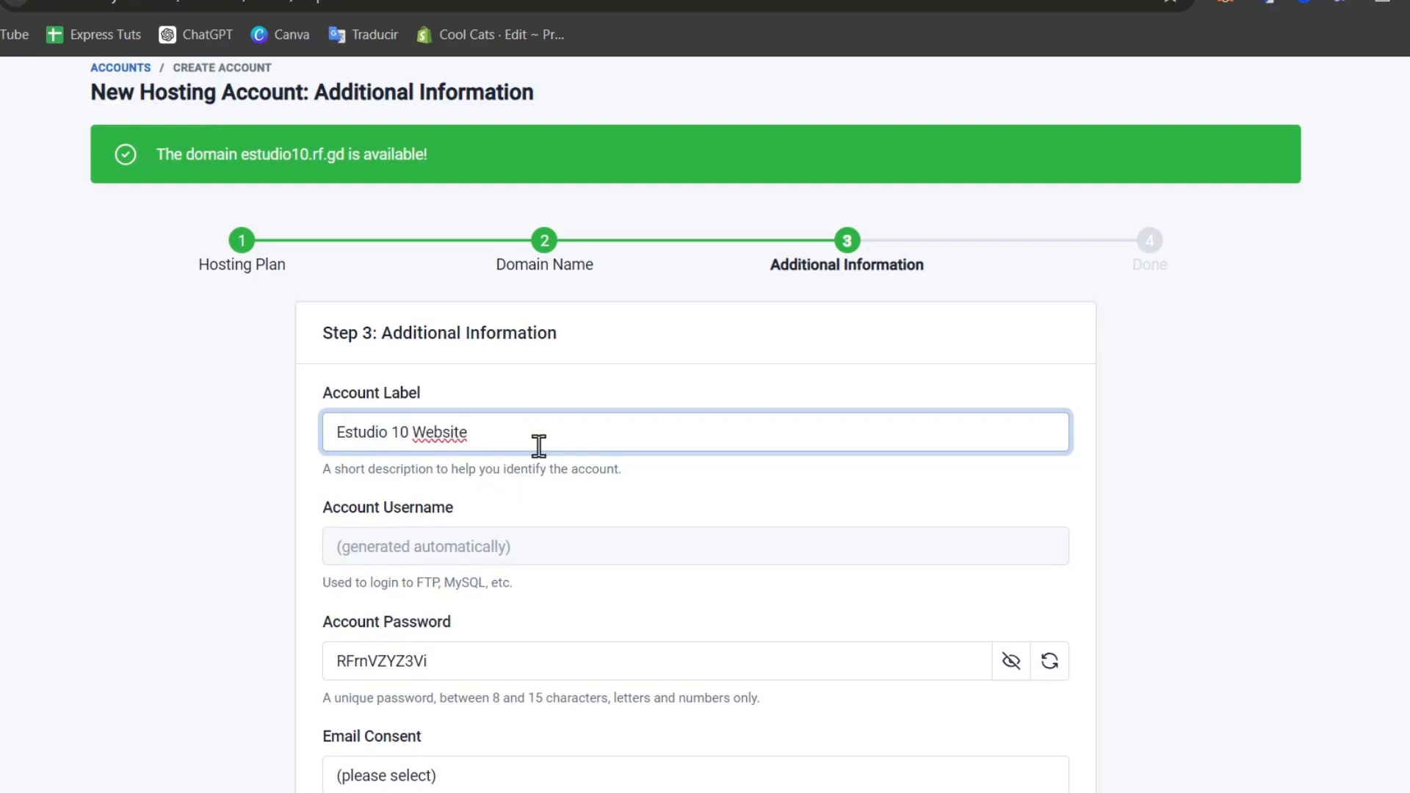
pyautogui.scroll(-3, 567, 455)
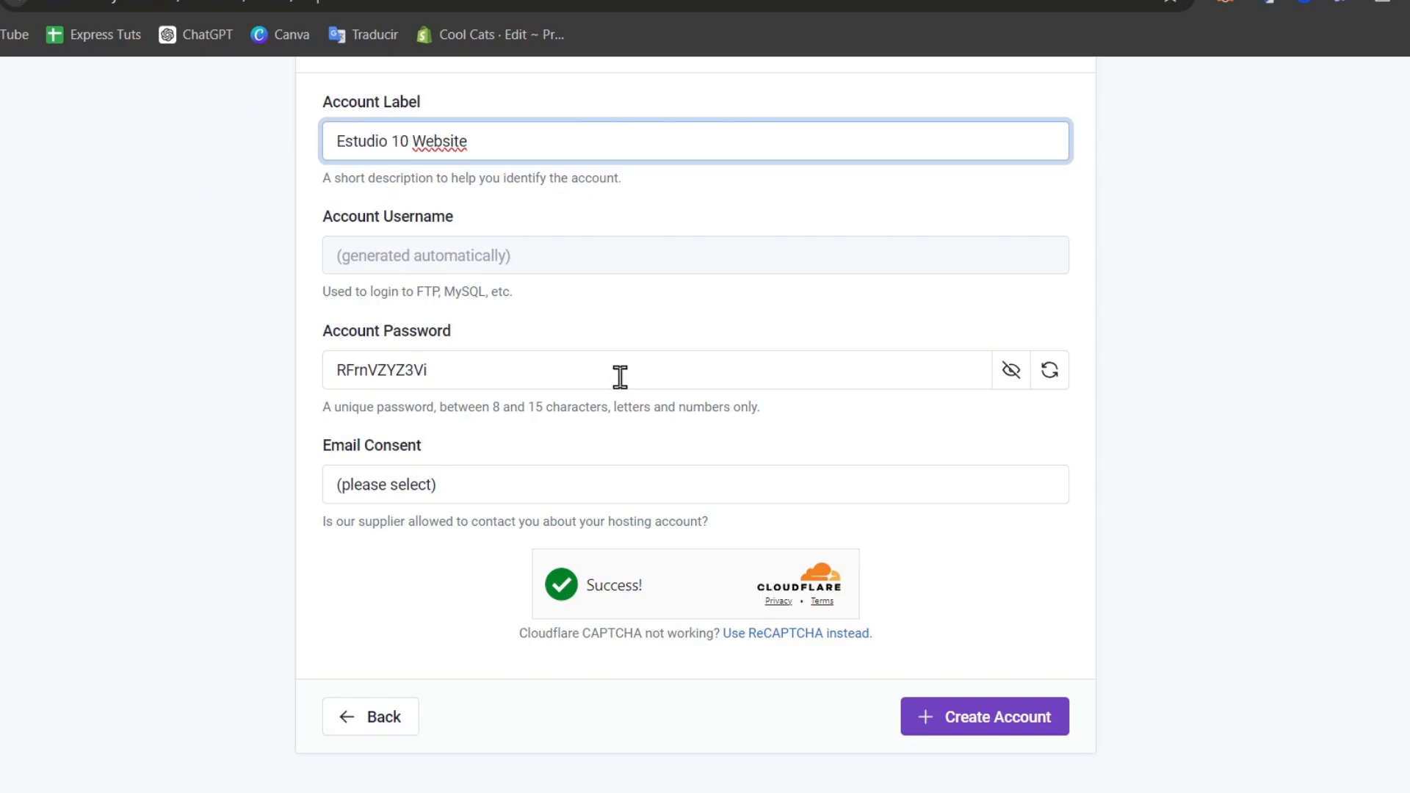
pyautogui.doubleClick(593, 372)
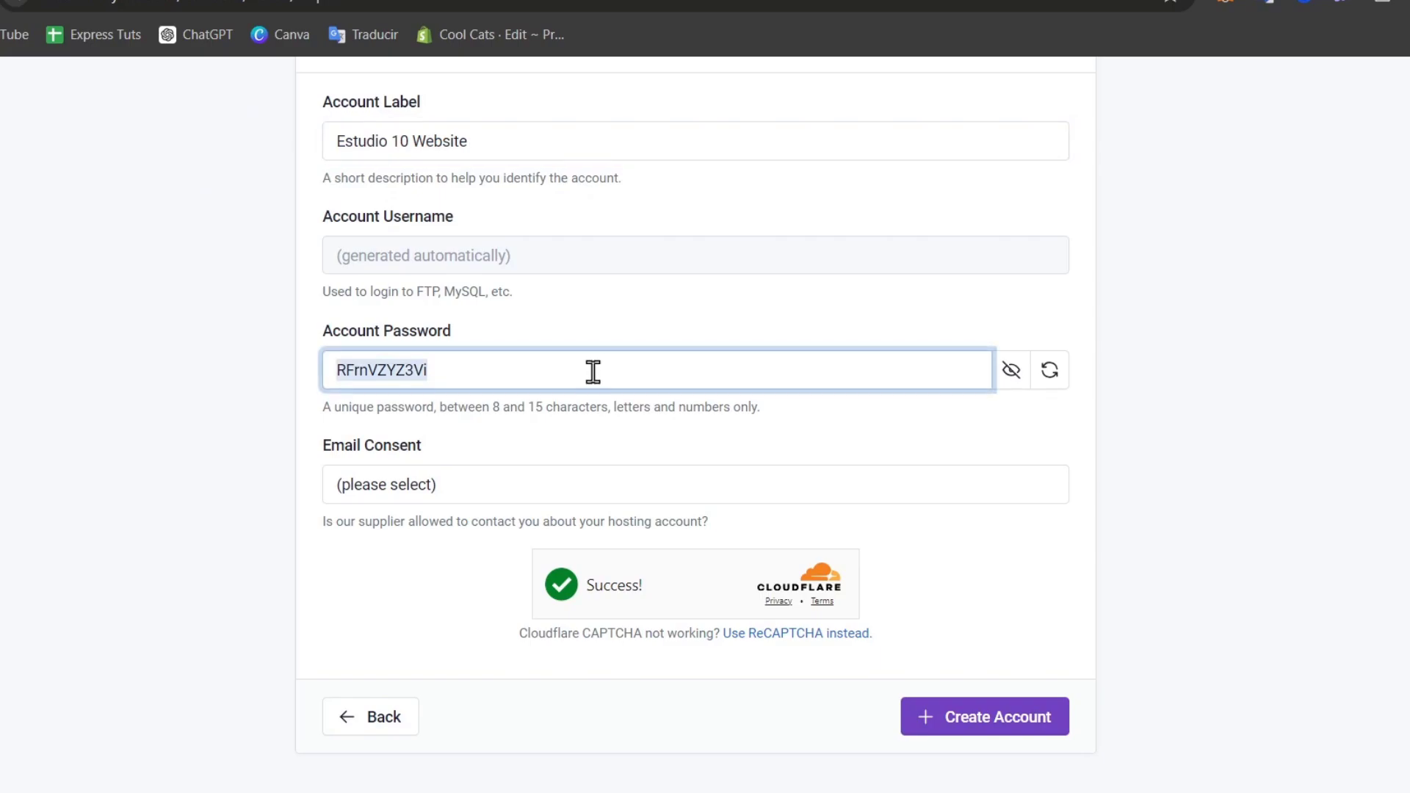
pyautogui.write('@')
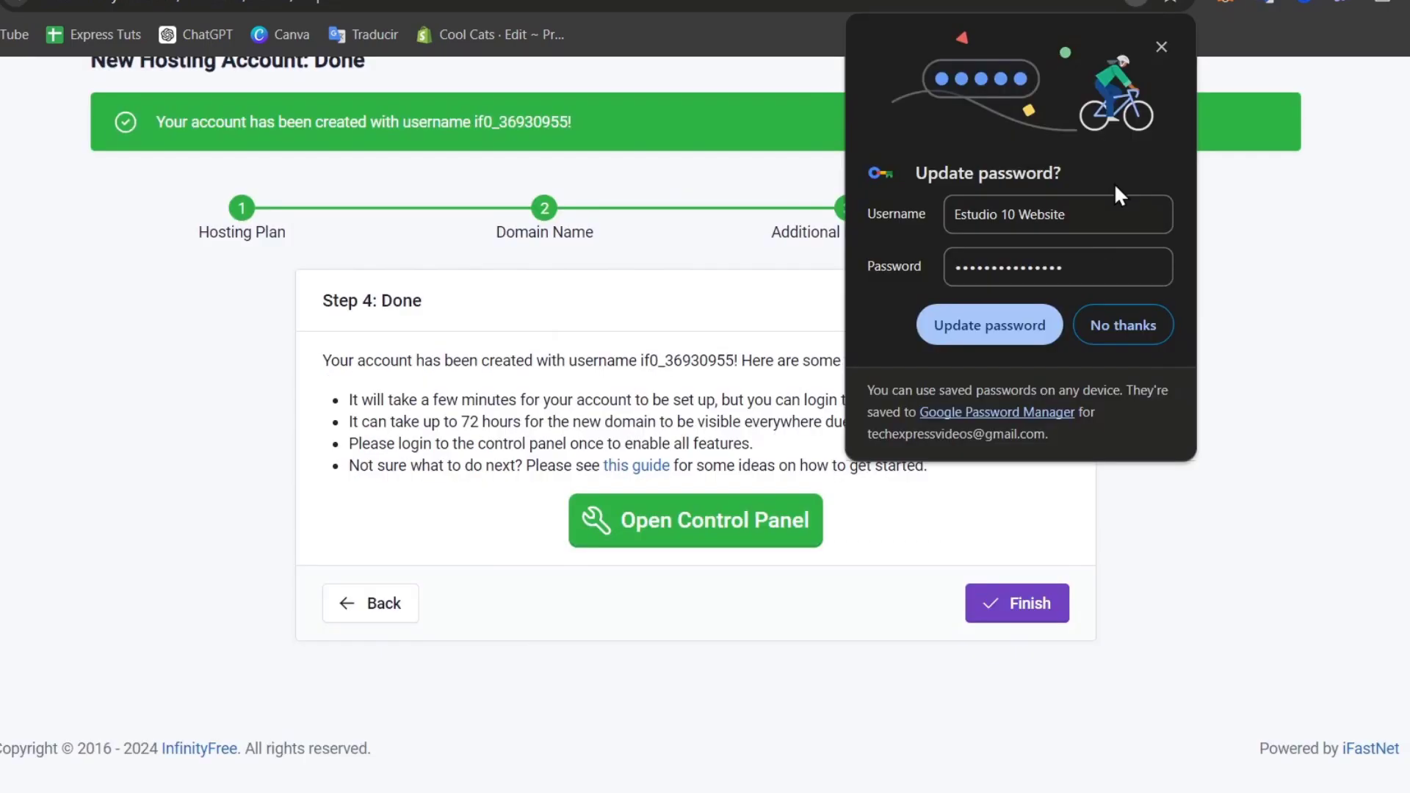
# Dismiss the browser's password prompt, highlight the new username, and finish to reach the account page.
pyautogui.click(1159, 47)
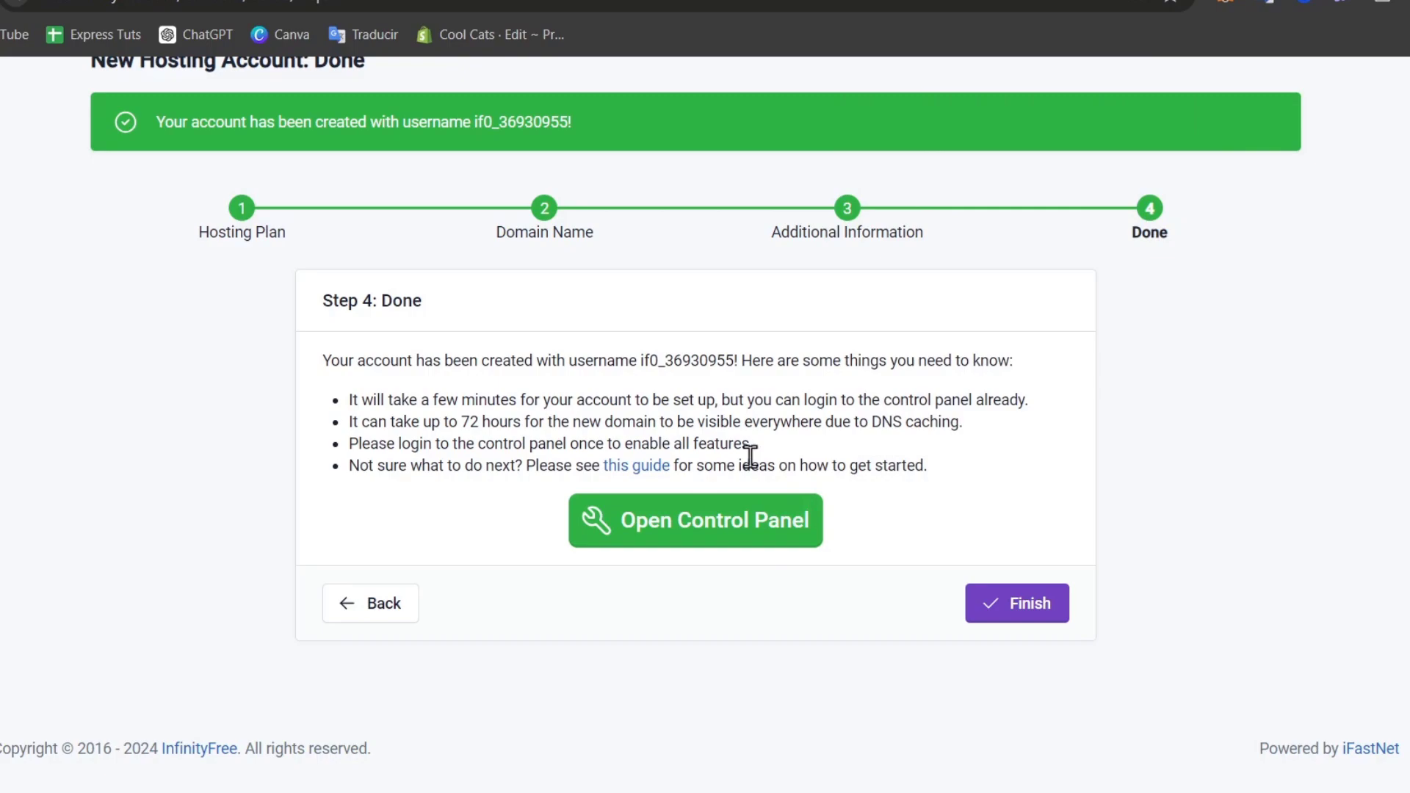
pyautogui.moveTo(733, 359); pyautogui.dragTo(572, 367)
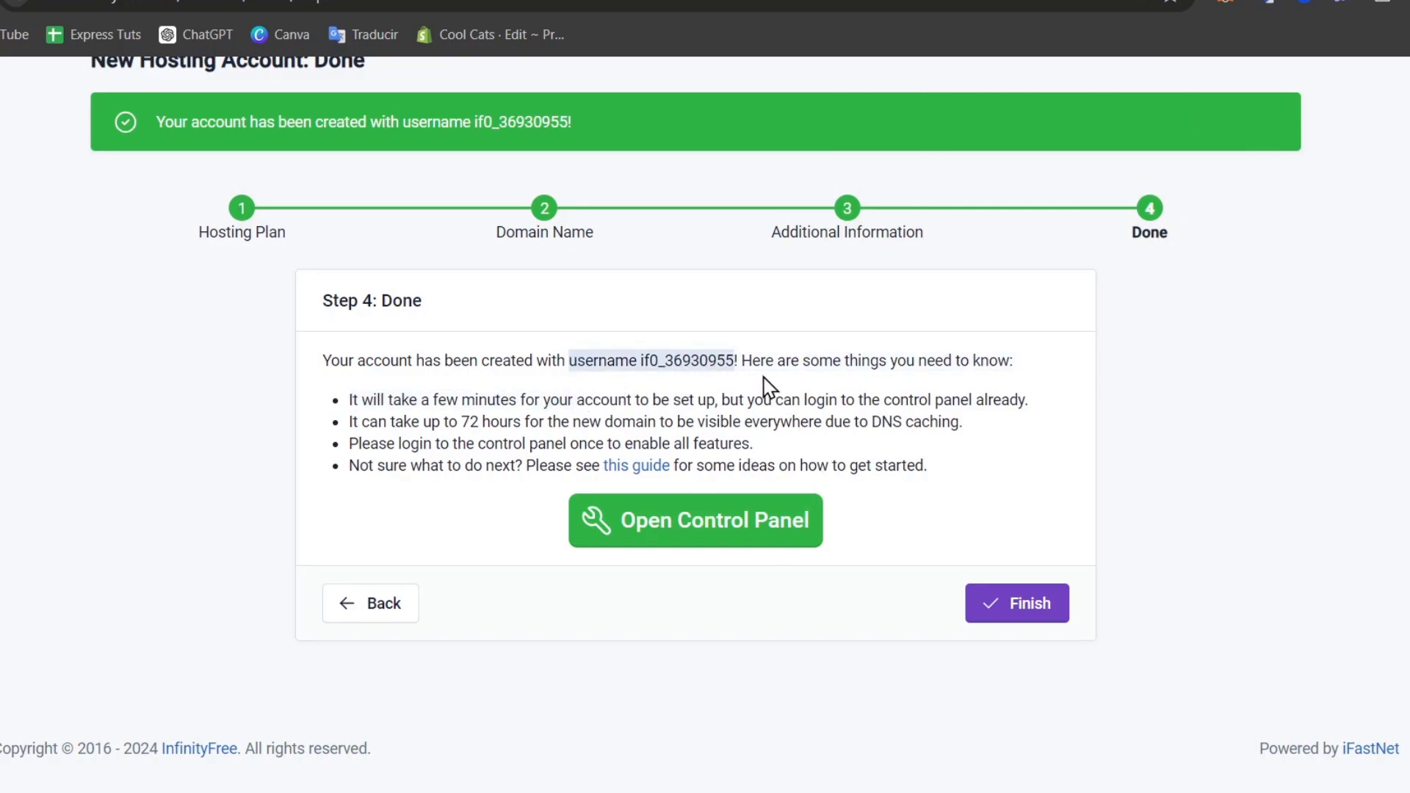
pyautogui.click(1010, 604)
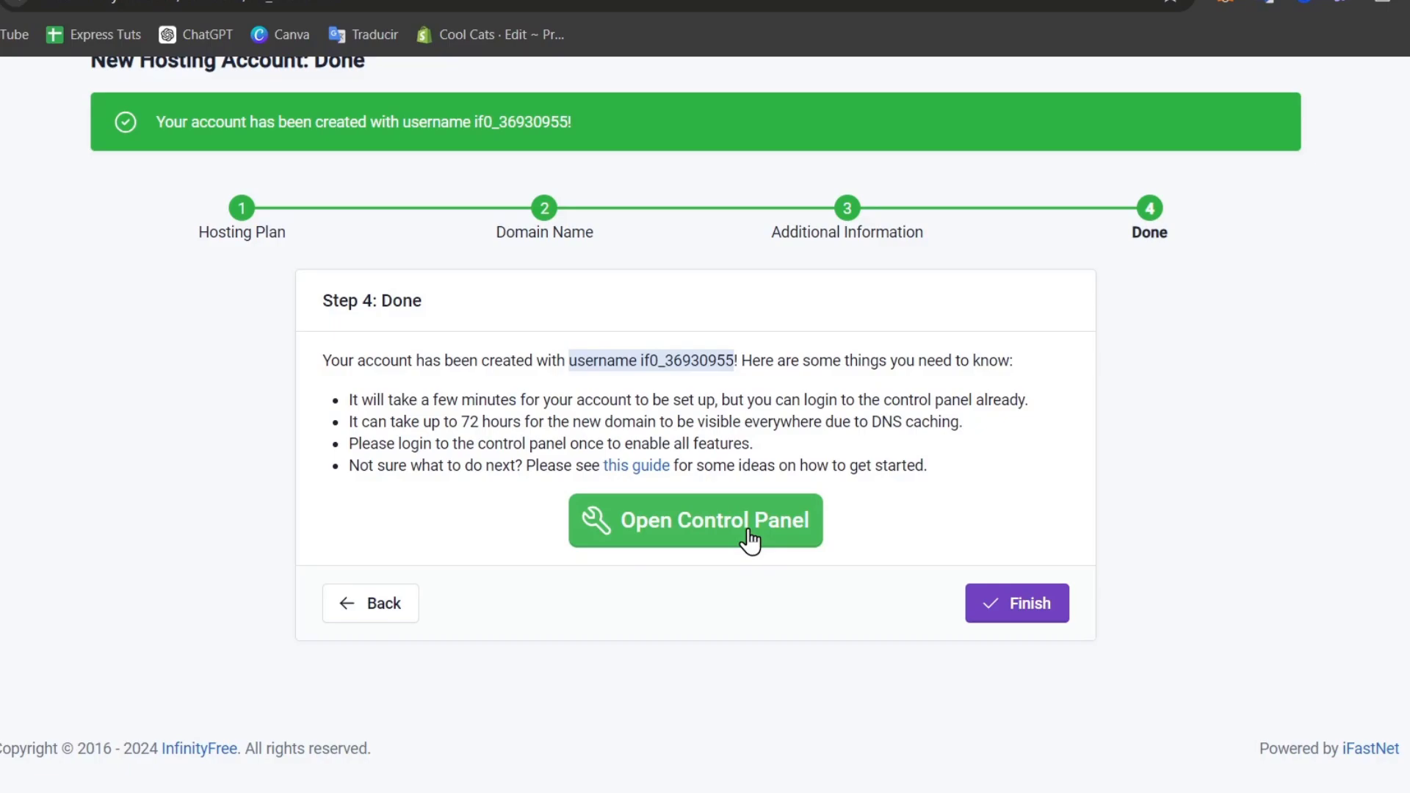
pyautogui.scroll(-2, 702, 429)
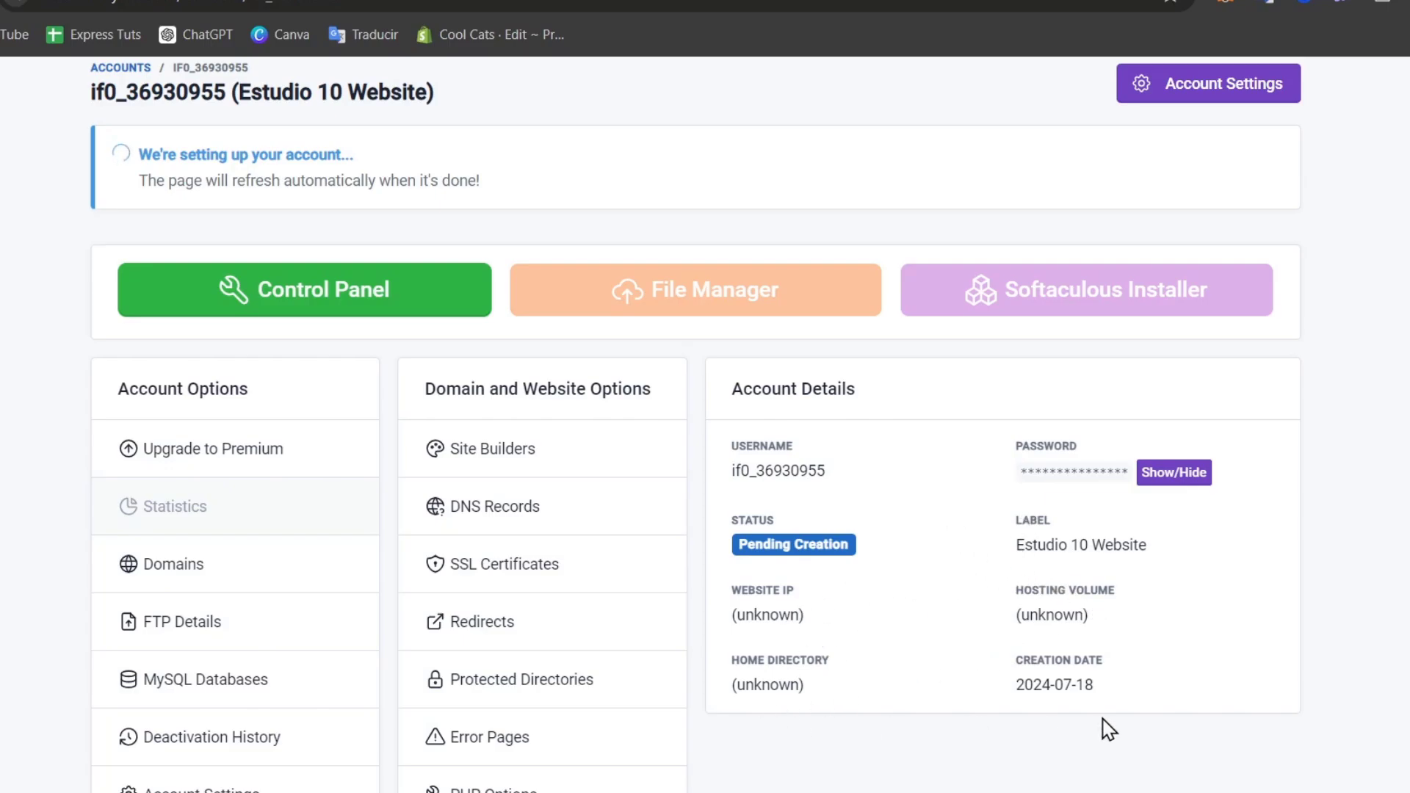
# Scroll the account page down to the Domain and Website Options section.
pyautogui.scroll(-2, 885, 661)
pyautogui.scroll(4, 888, 663)
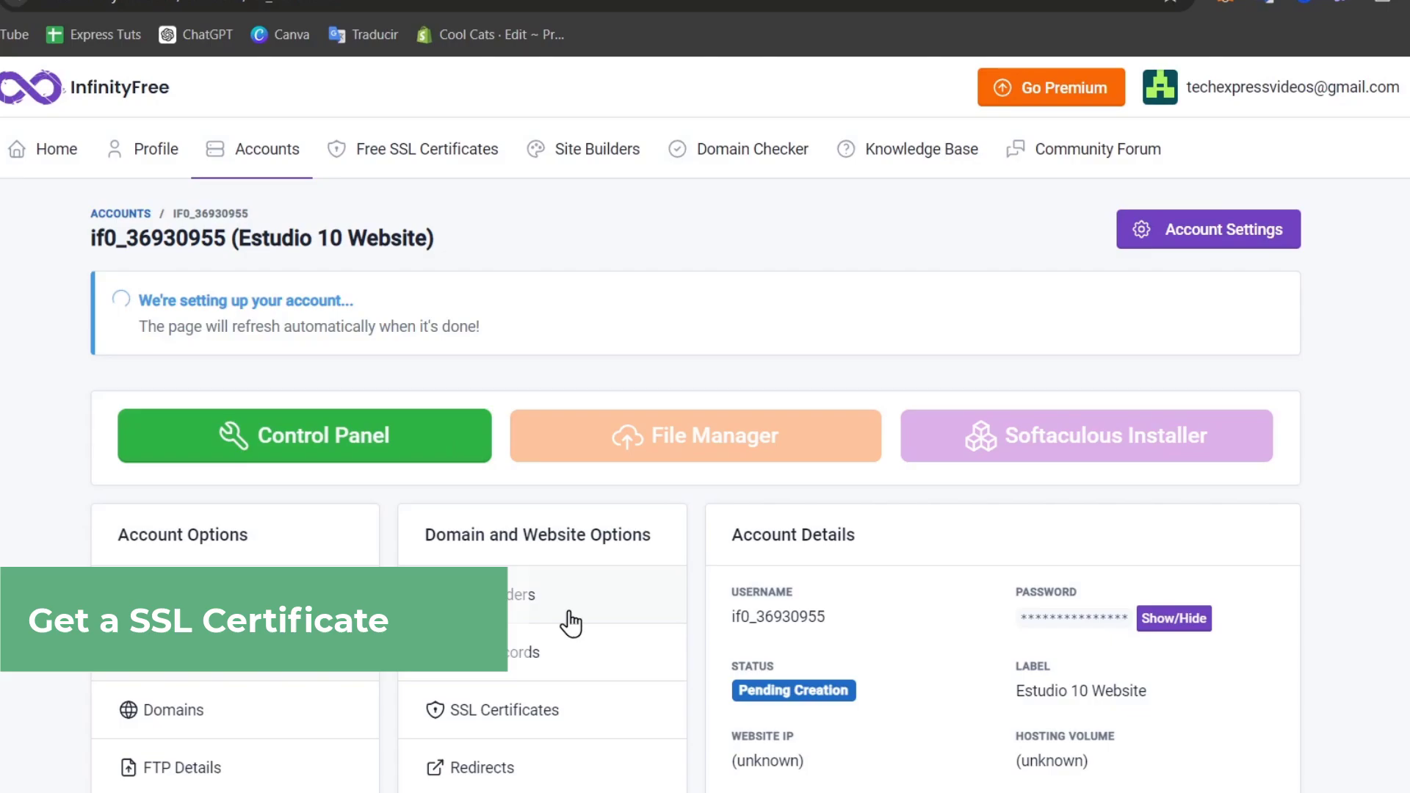
pyautogui.scroll(-2, 587, 617)
pyautogui.moveTo(524, 389); pyautogui.dragTo(650, 389)
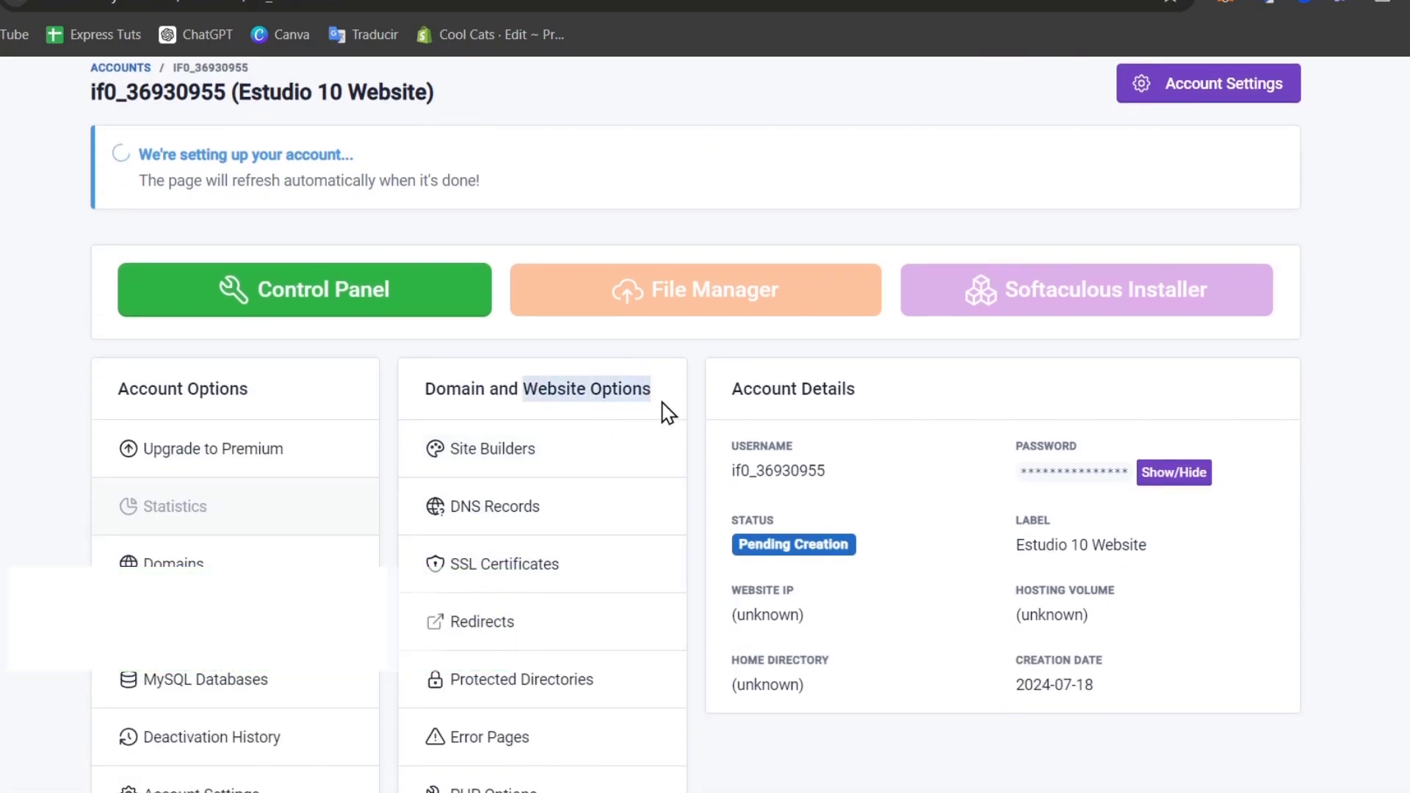
pyautogui.scroll(-2, 674, 448)
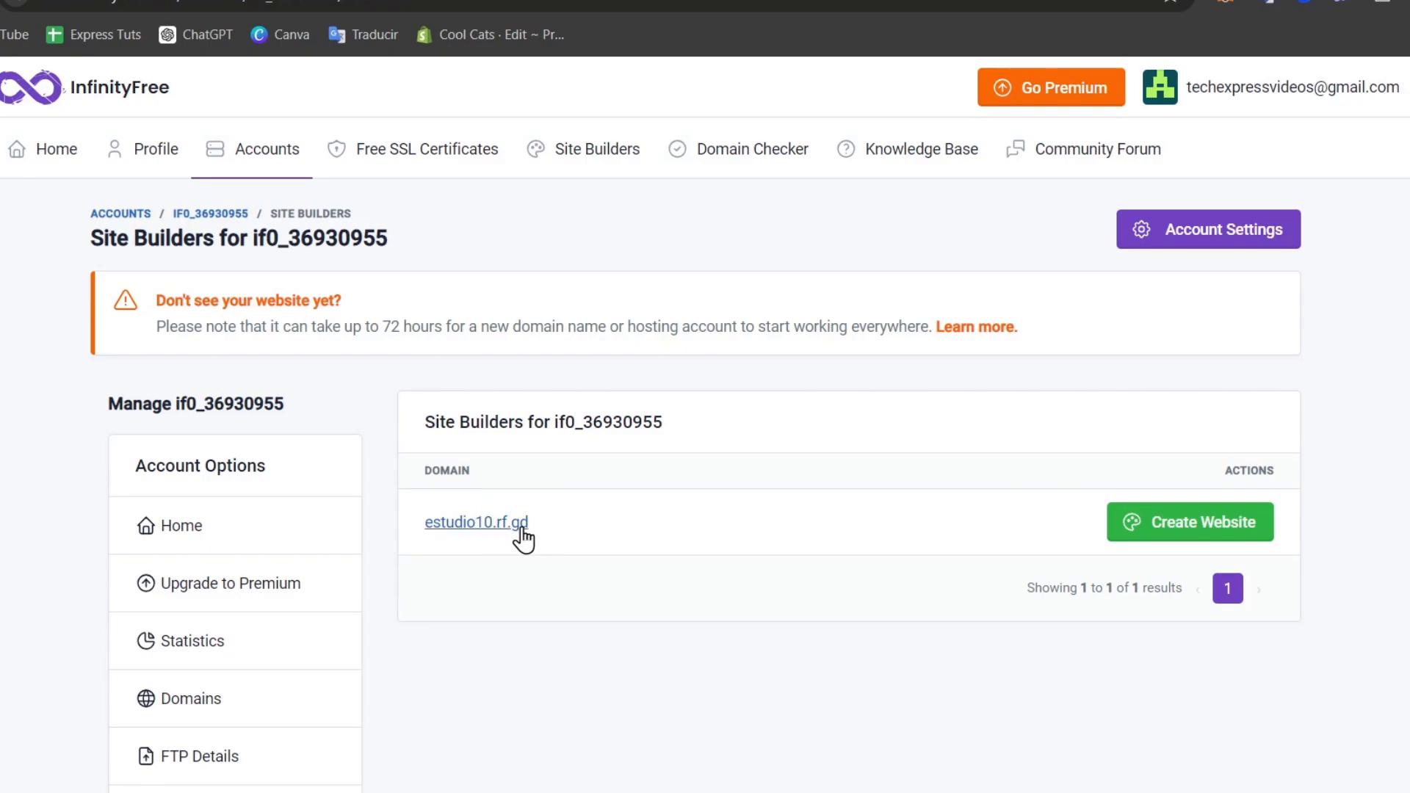
# Launch Create Website for estudio10.rf.gd to load the Site.pro template gallery.
pyautogui.click(1133, 534)
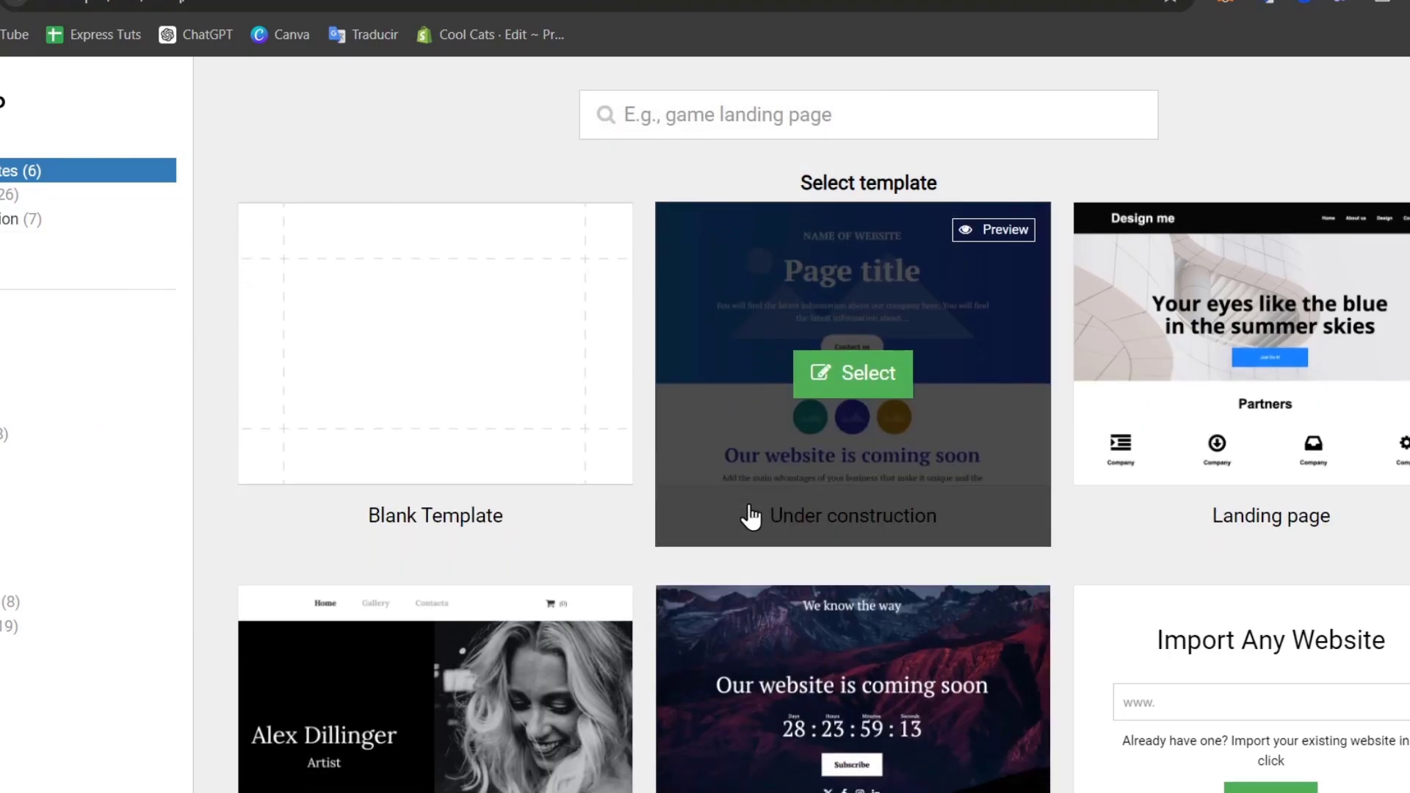
# Search the Site.pro templates for 'blog' and select the Healthy Living template.
pyautogui.scroll(-2, 749, 514)
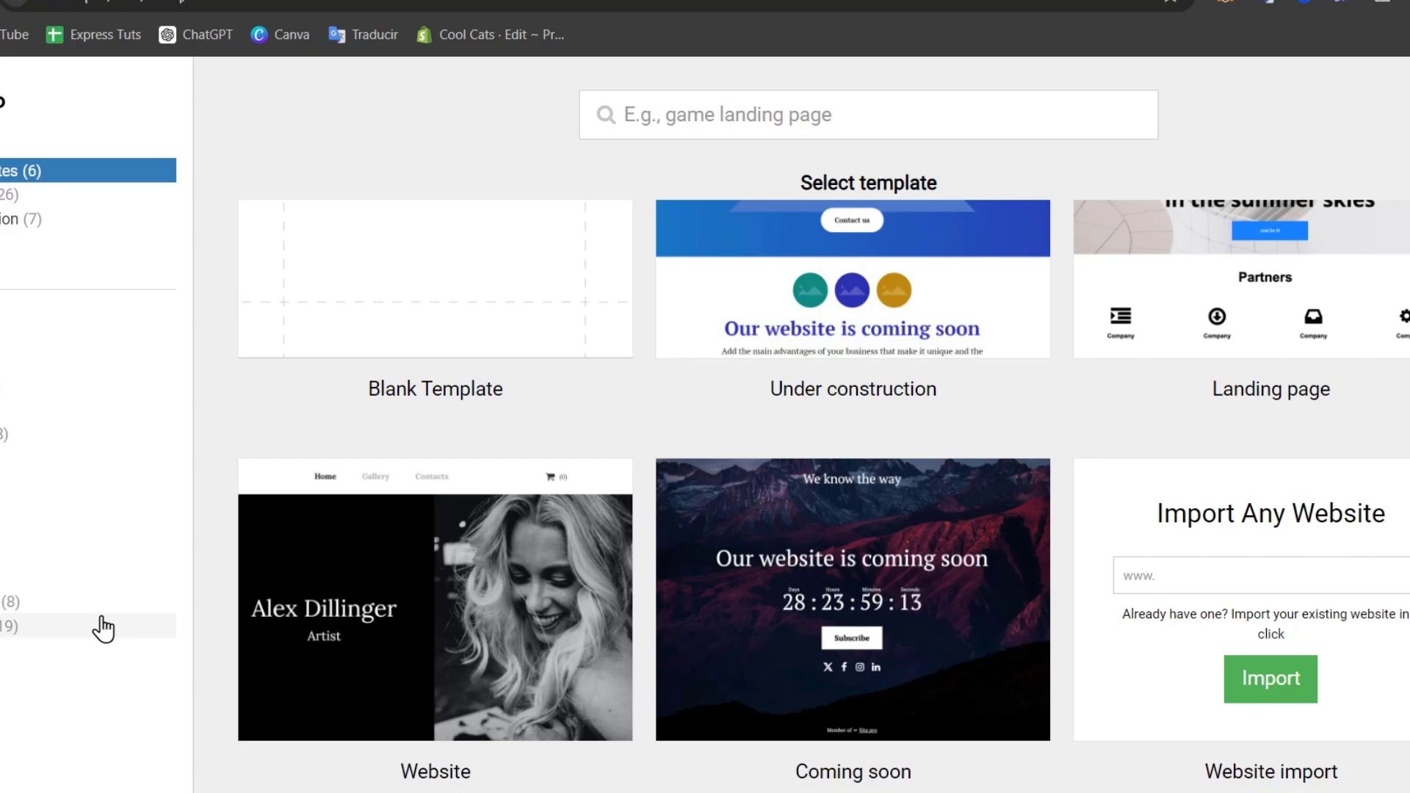
pyautogui.click(786, 103)
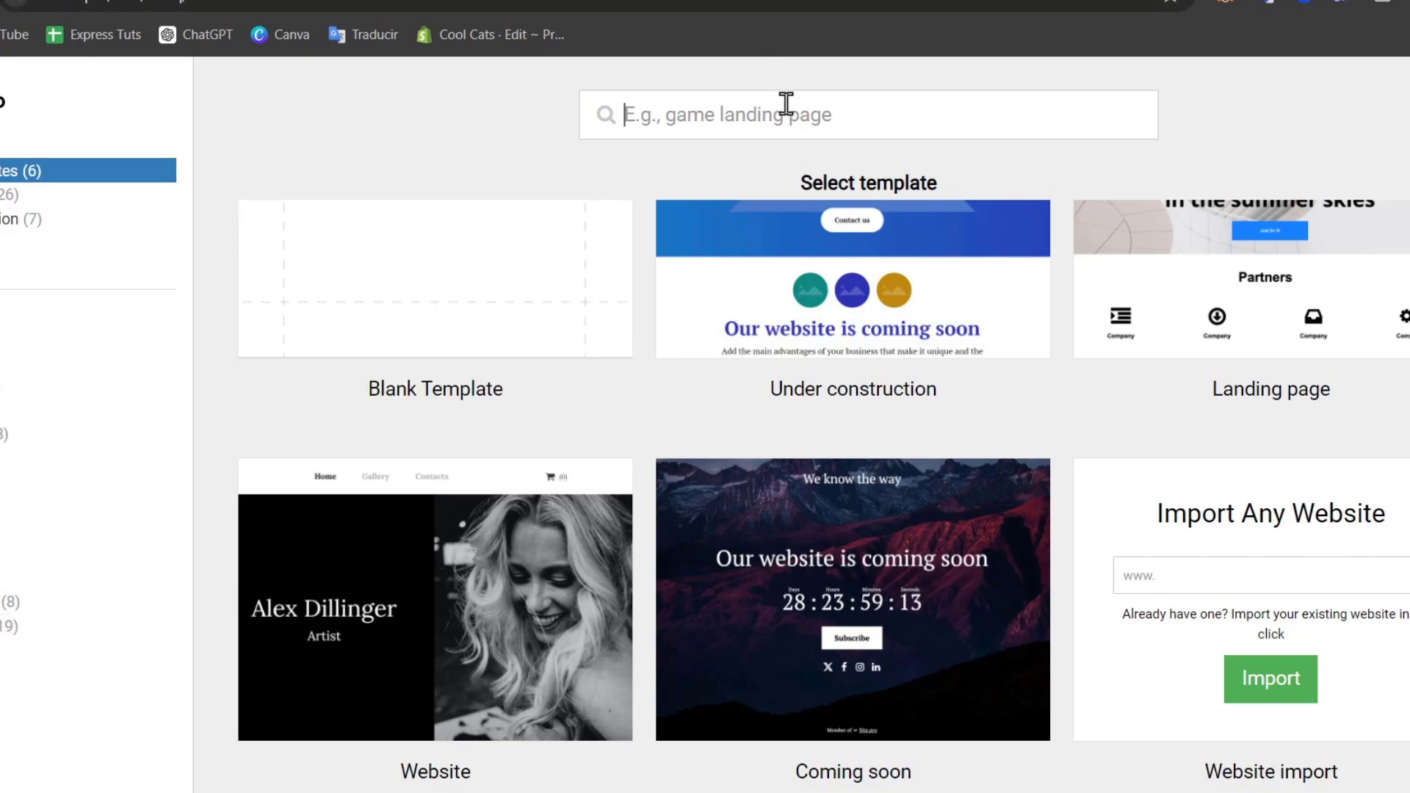
pyautogui.write('blog')
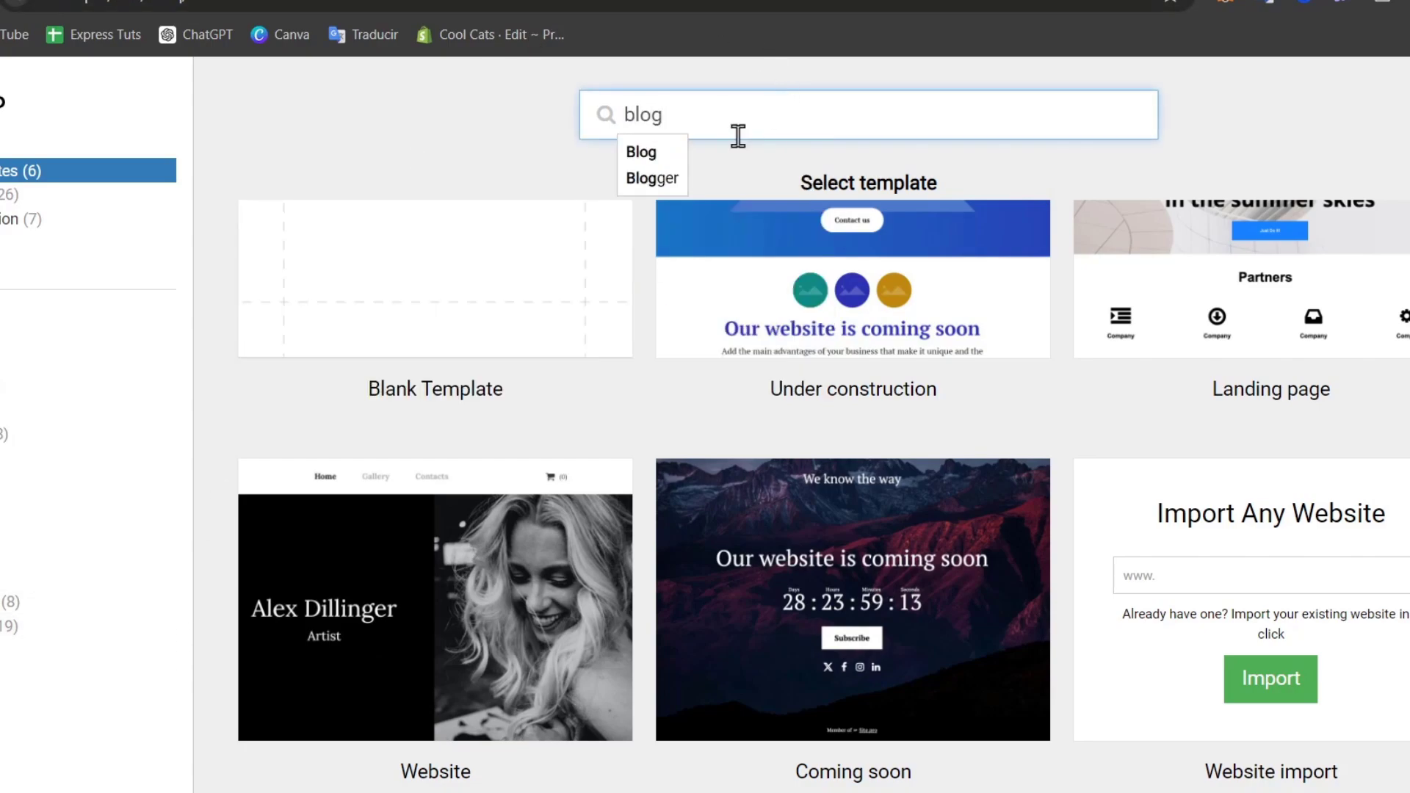
pyautogui.click(635, 154)
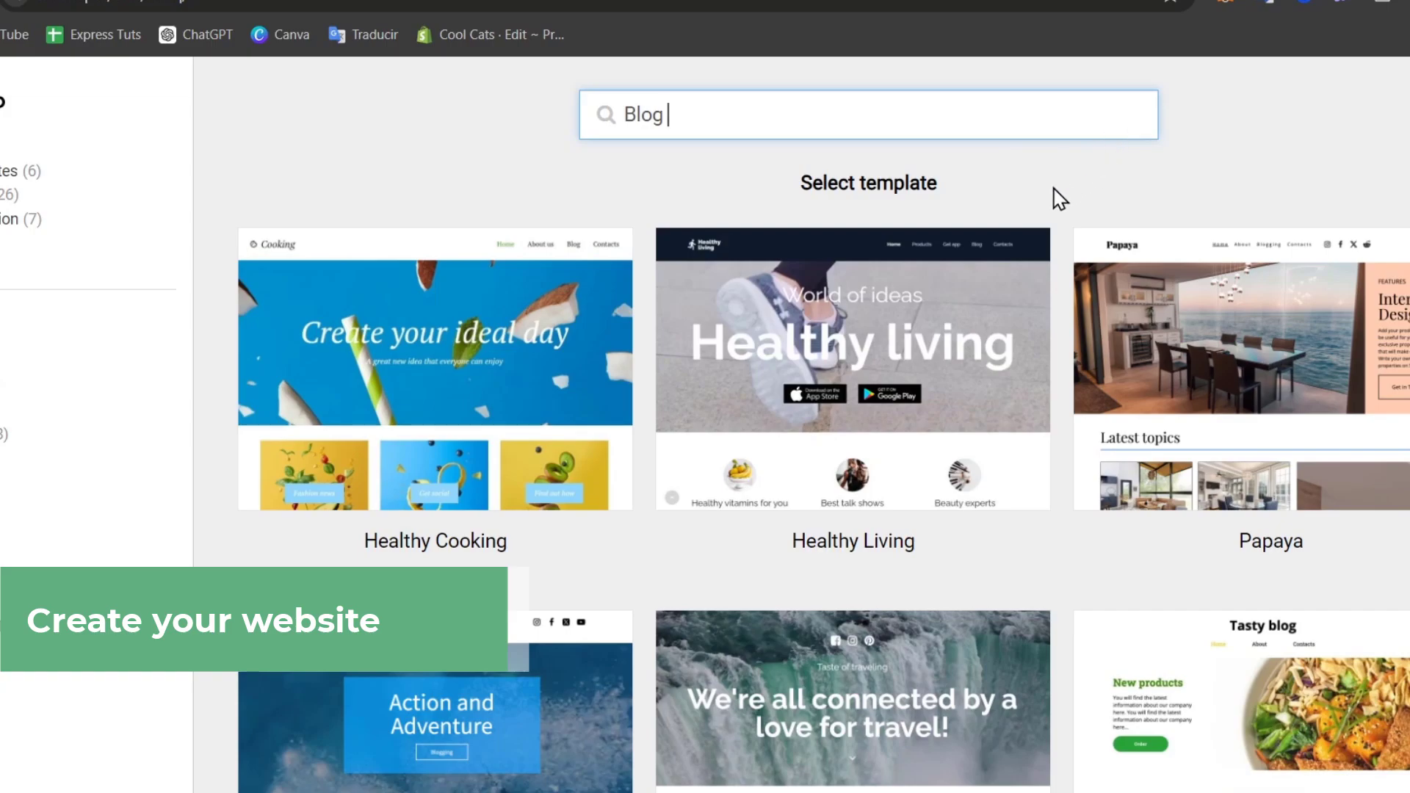
pyautogui.click(892, 395)
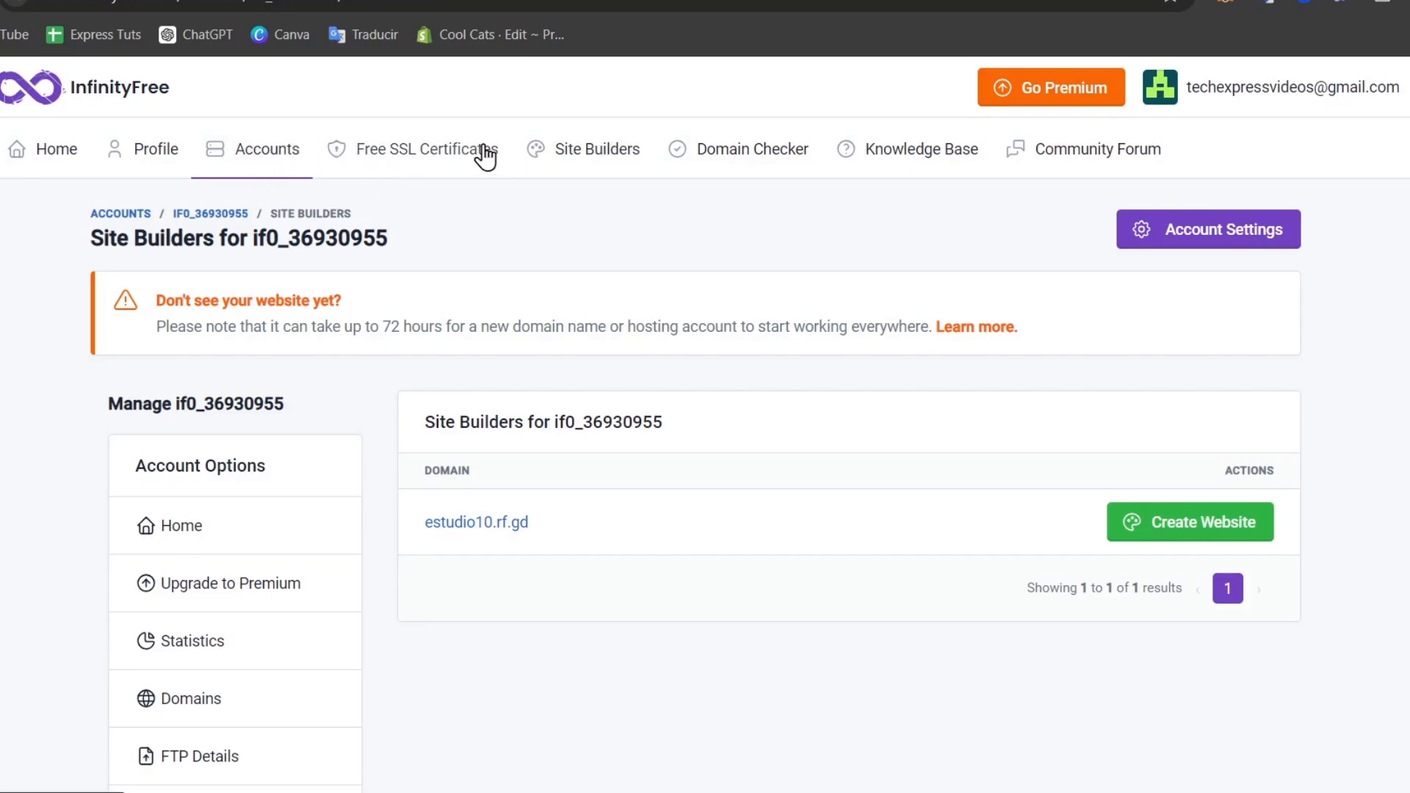
# Open the free SSL certificates page and start a new certificate order.
pyautogui.click(444, 165)
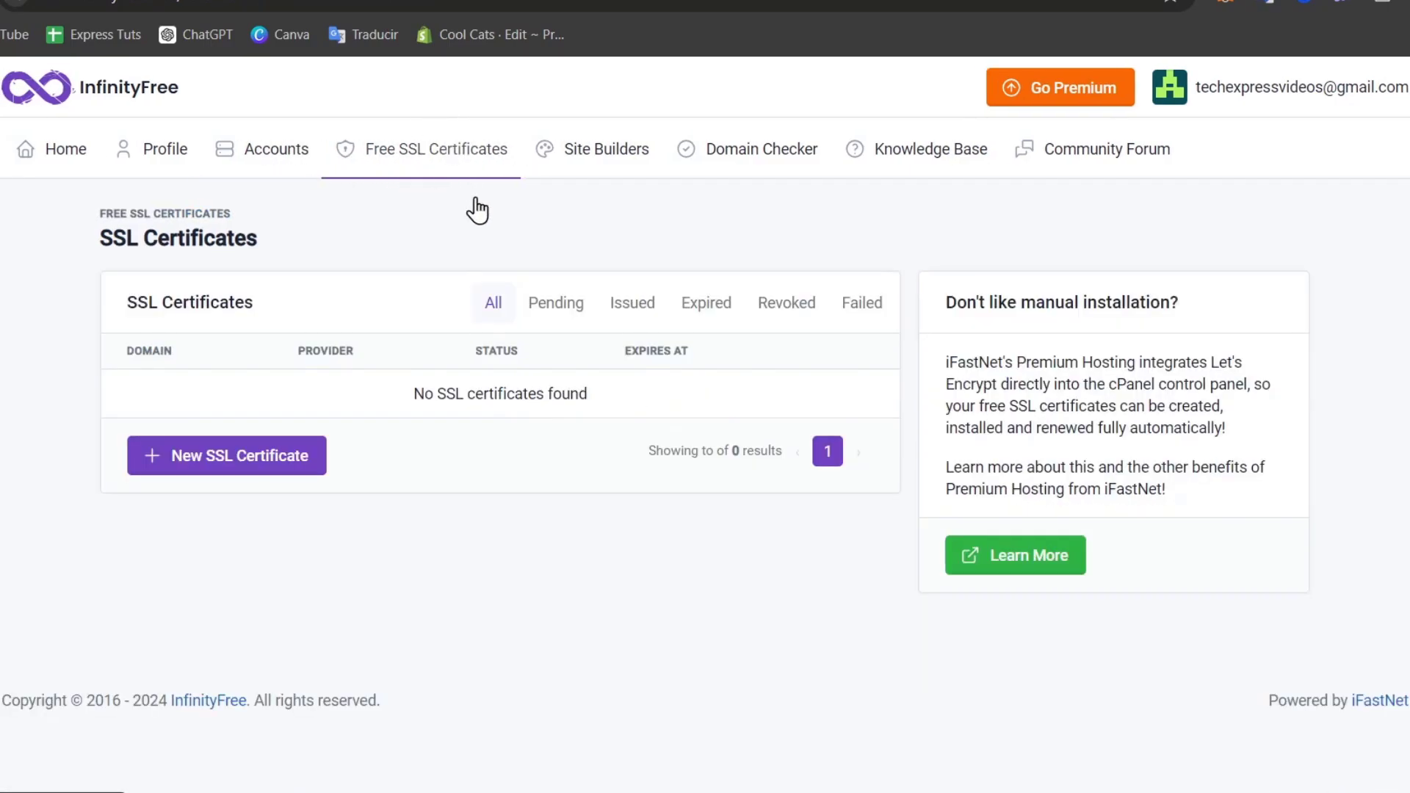
pyautogui.click(288, 469)
pyautogui.click(369, 438)
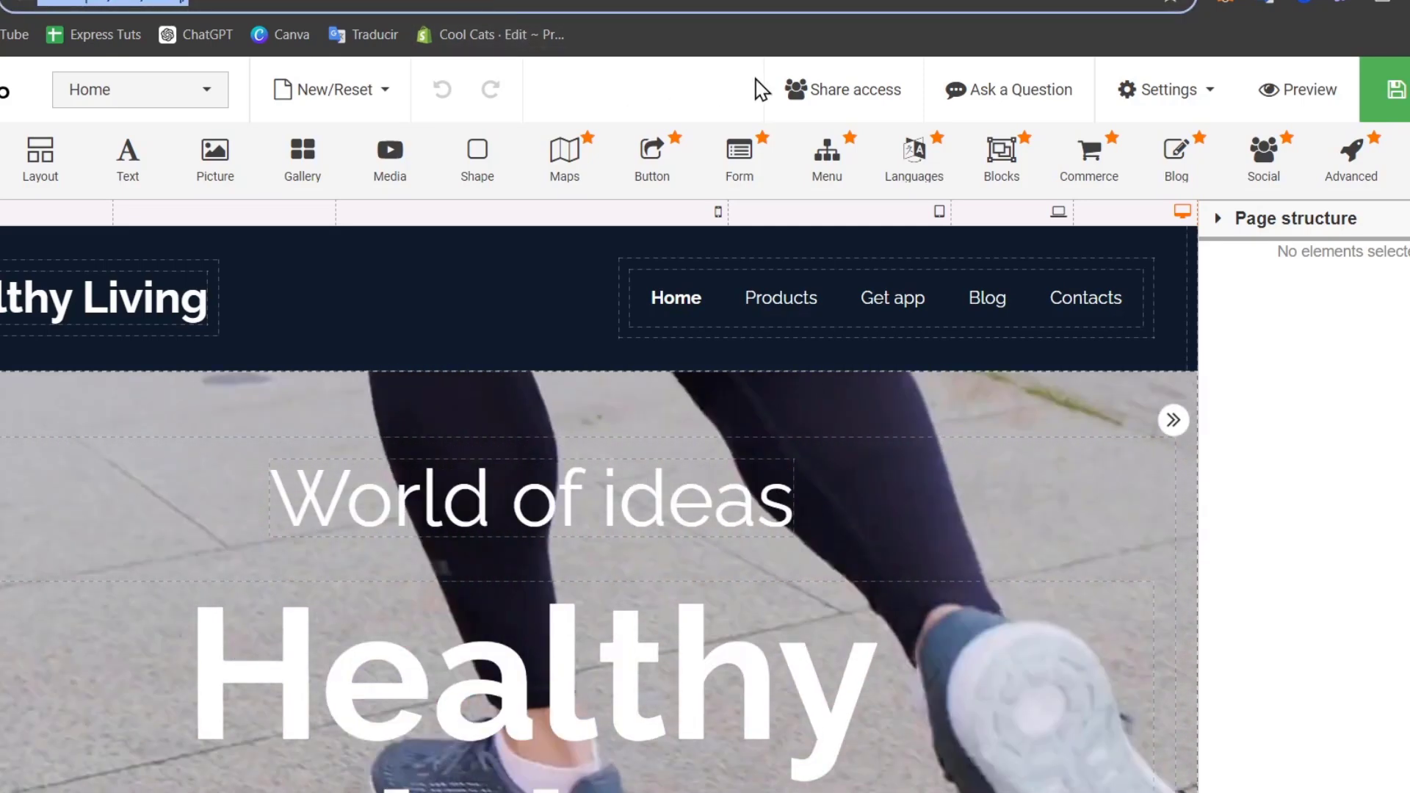
# Publish the site, paste its estudio10.rf.gd address as the domain, and create the SSL order.
pyautogui.moveTo(1394, 90)
pyautogui.click(1394, 150)
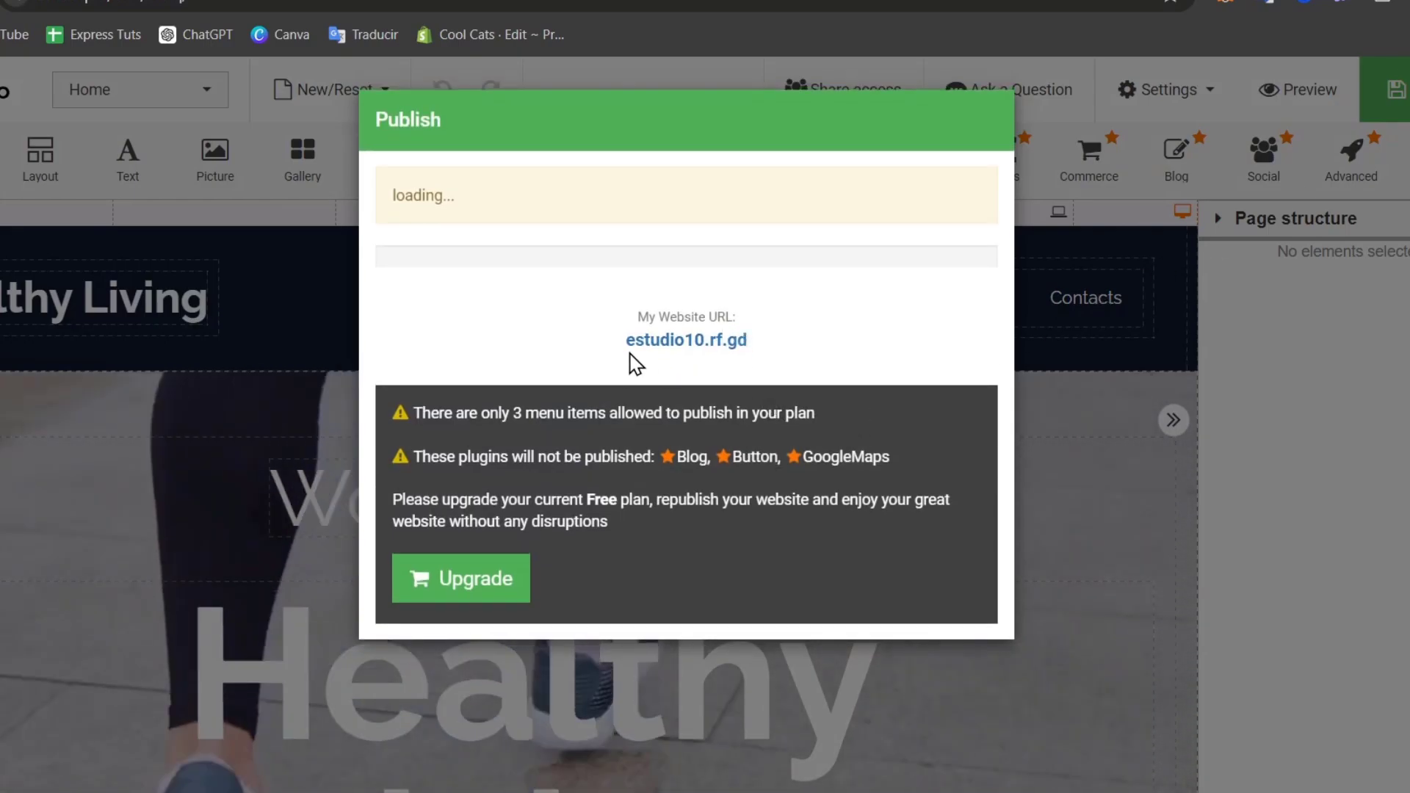
pyautogui.tripleClick(629, 354)
pyautogui.hotkey('ctrl', 'c')
pyautogui.hotkey('ctrl', 'Tab')
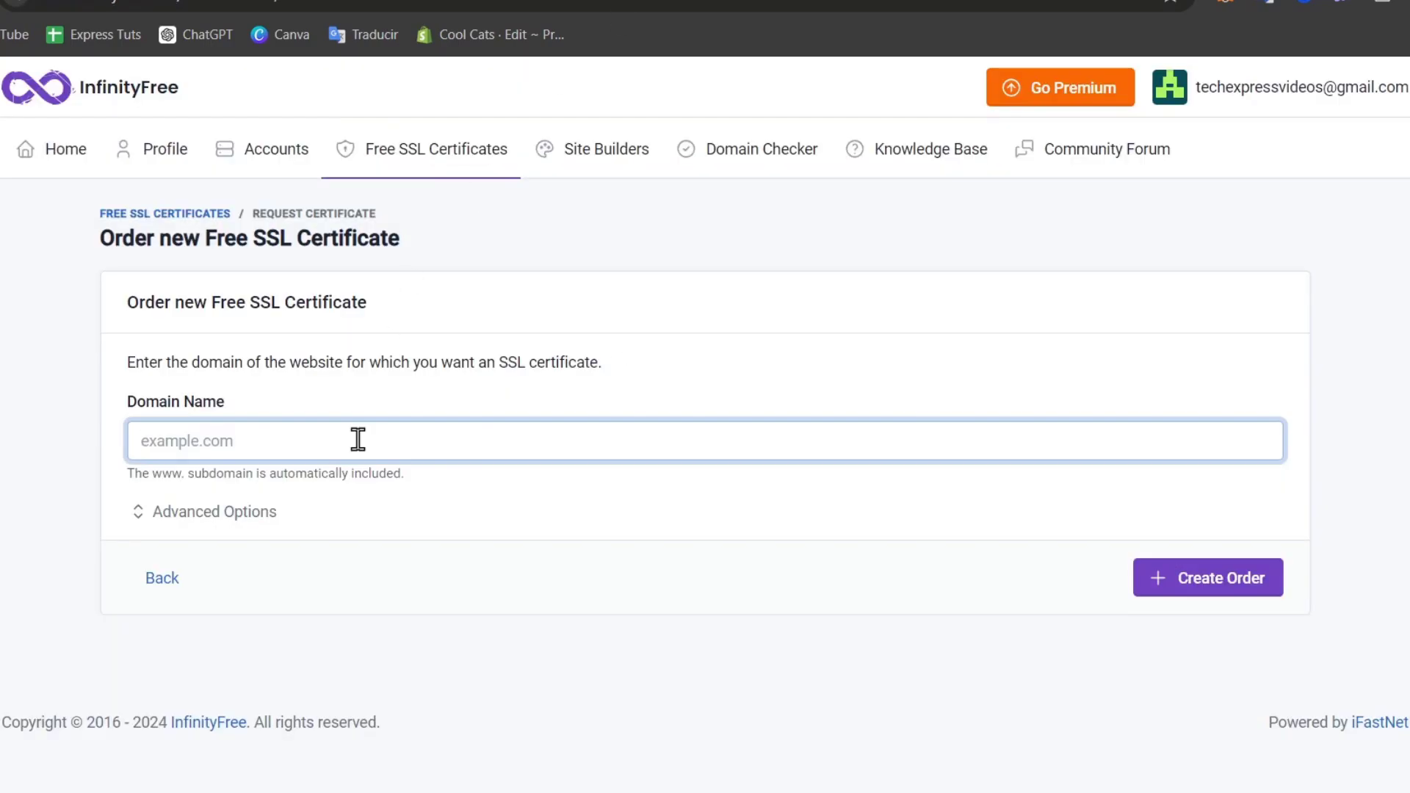
pyautogui.hotkey('ctrl', 'v')
pyautogui.click(1166, 577)
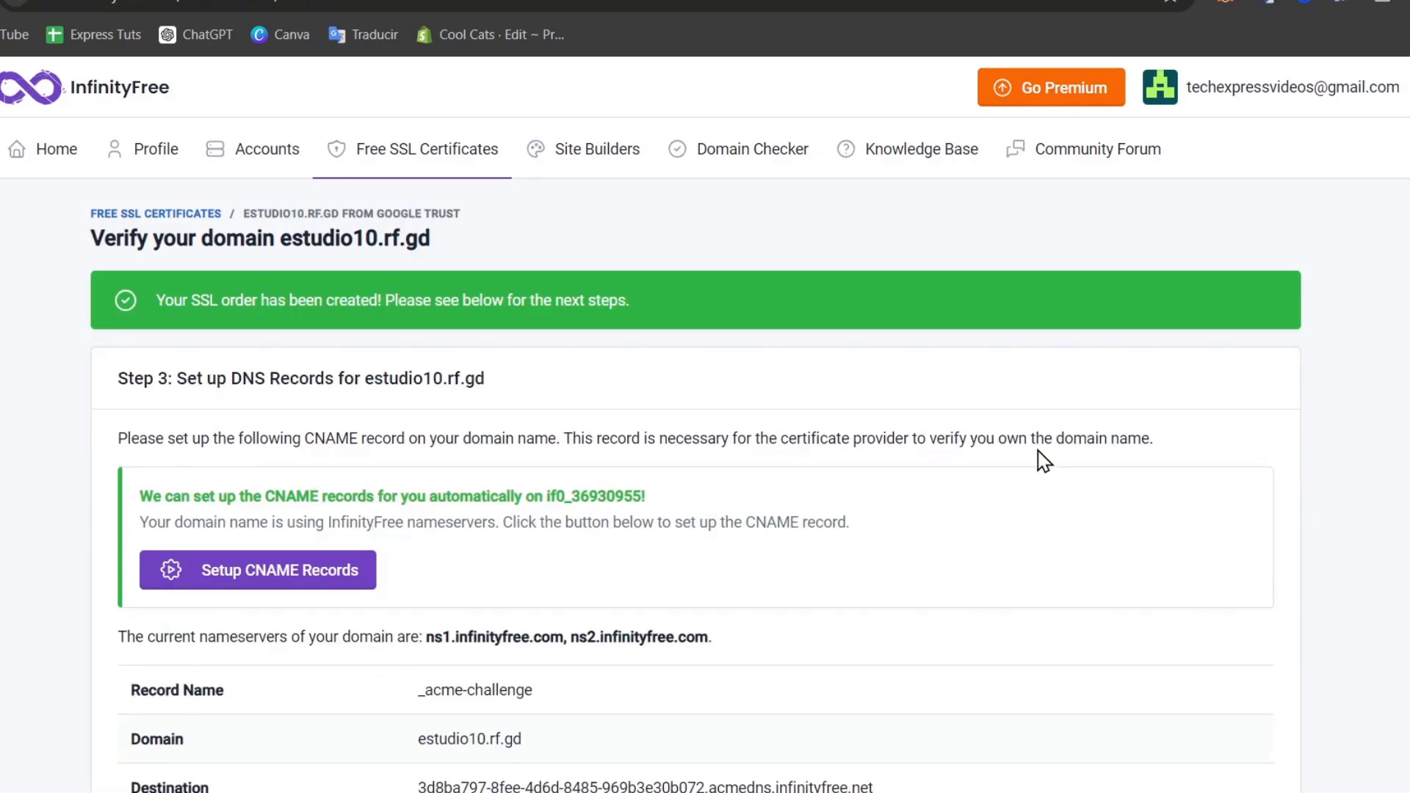
# Scroll through the Step 3 DNS records to review the _acme-challenge CNAME for estudio10.rf.gd.
pyautogui.scroll(-5, 1038, 456)
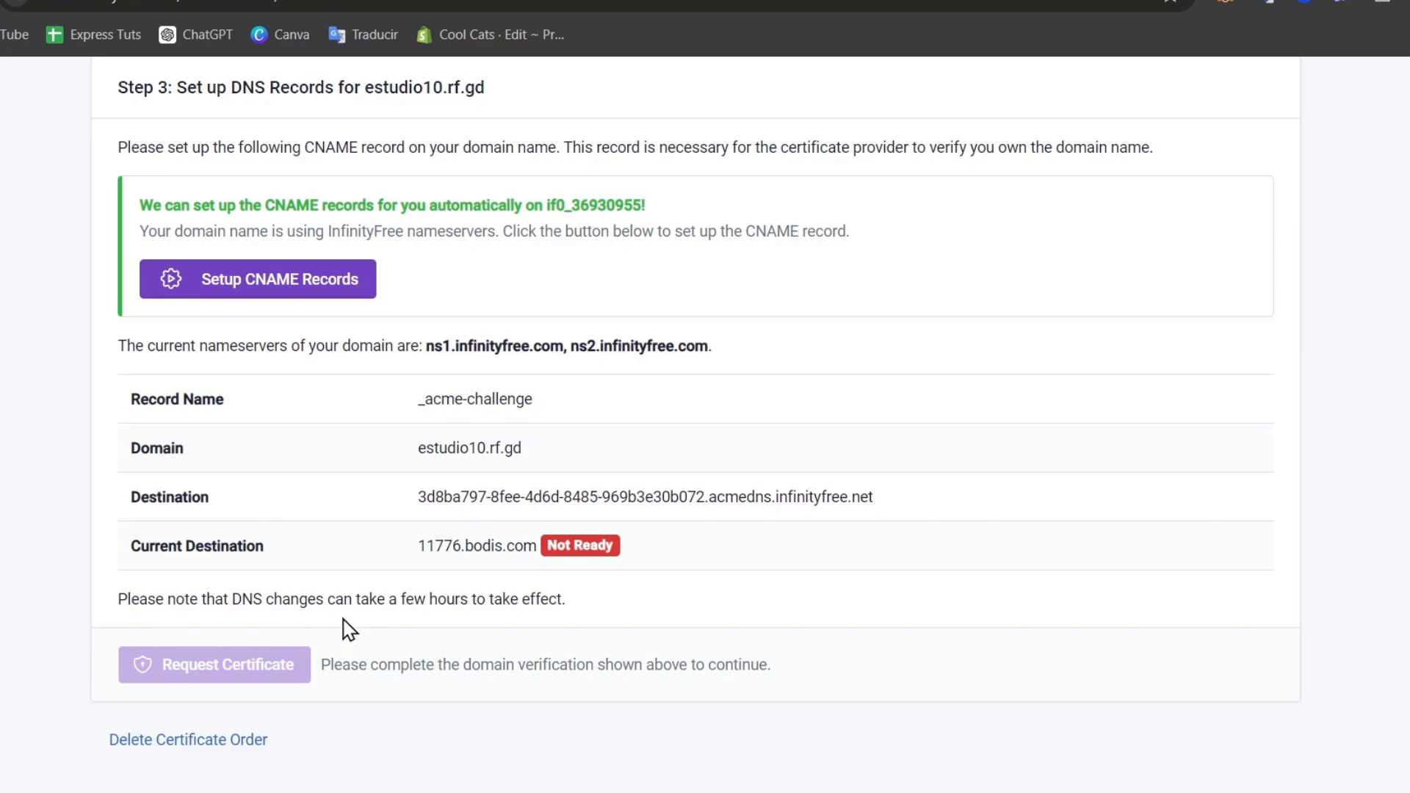
pyautogui.scroll(-2, 351, 628)
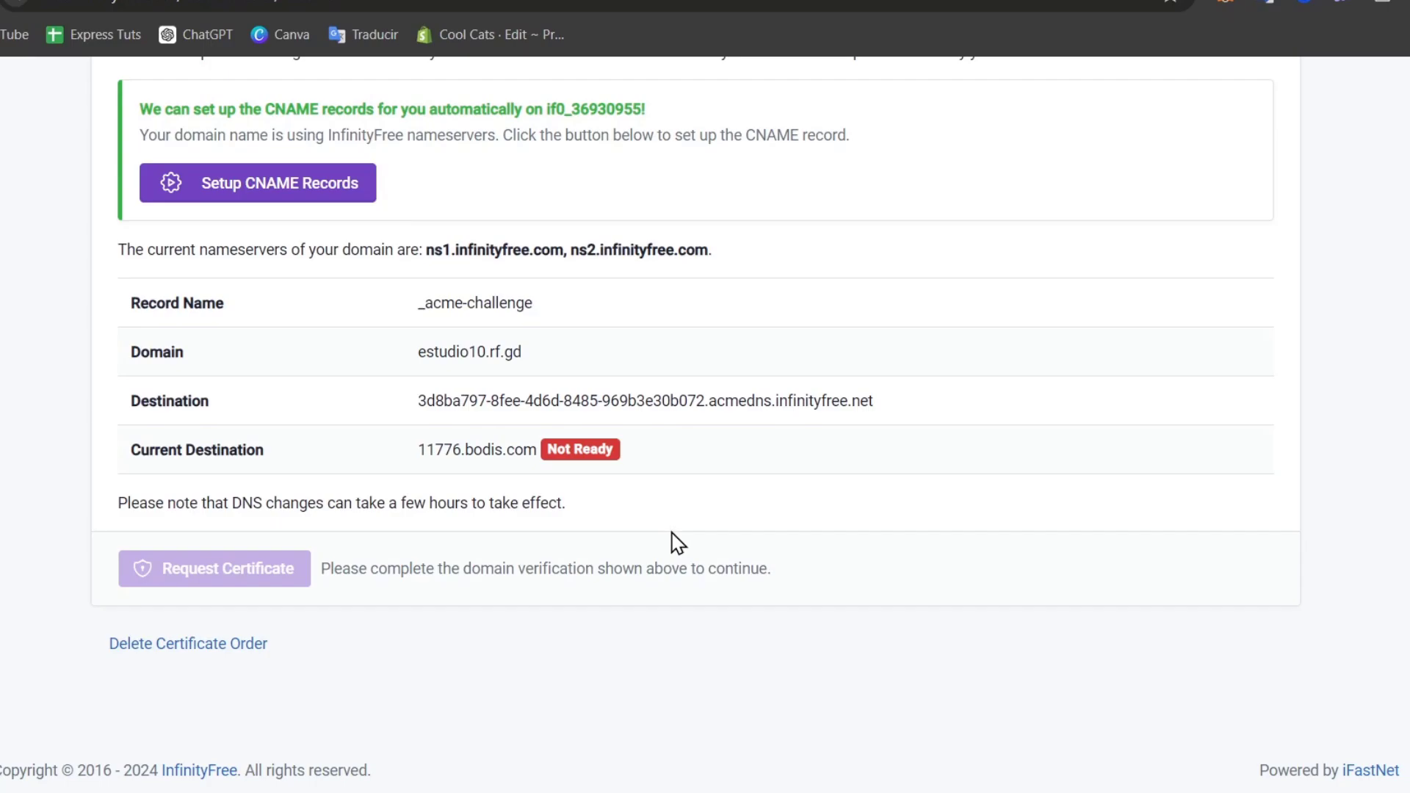
pyautogui.scroll(1, 537, 446)
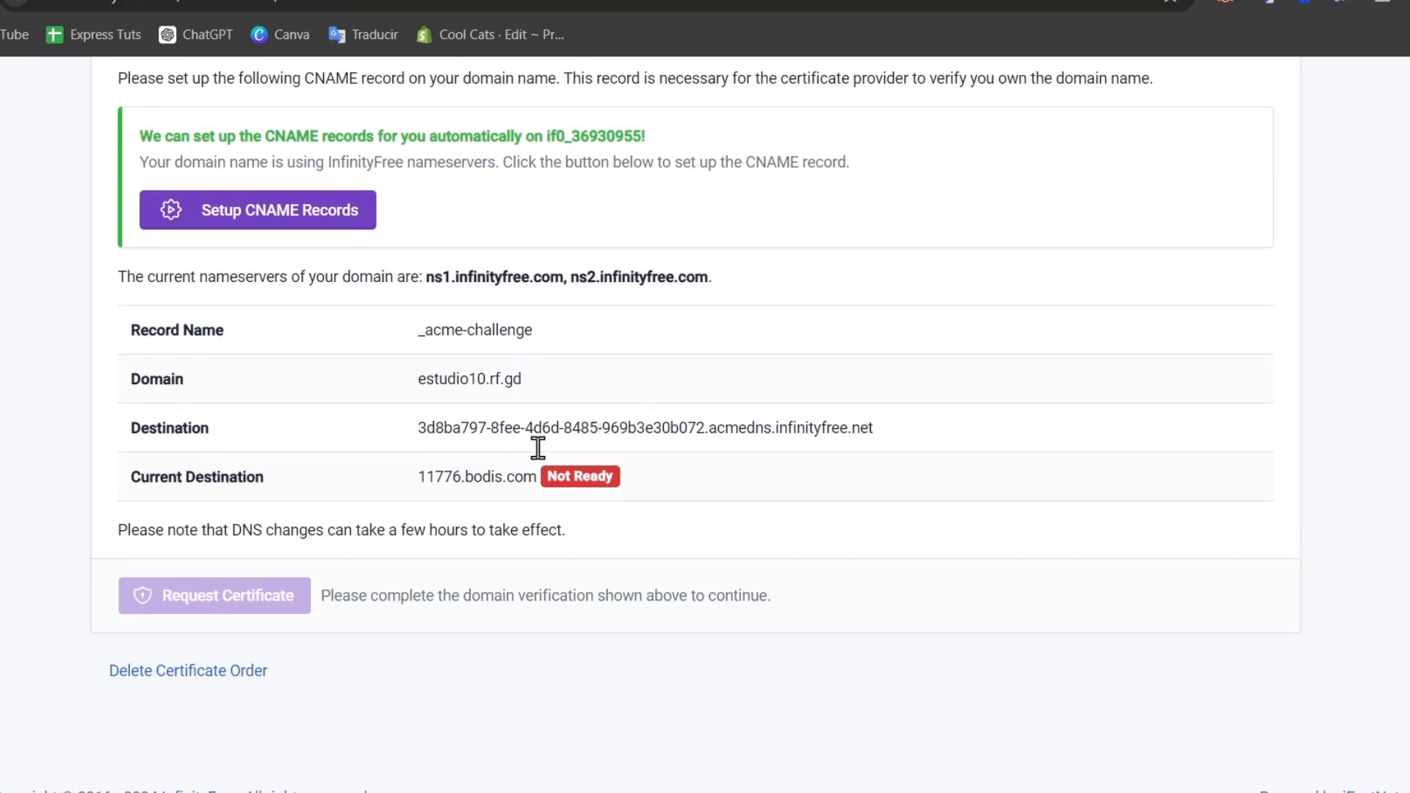
pyautogui.scroll(5, 537, 447)
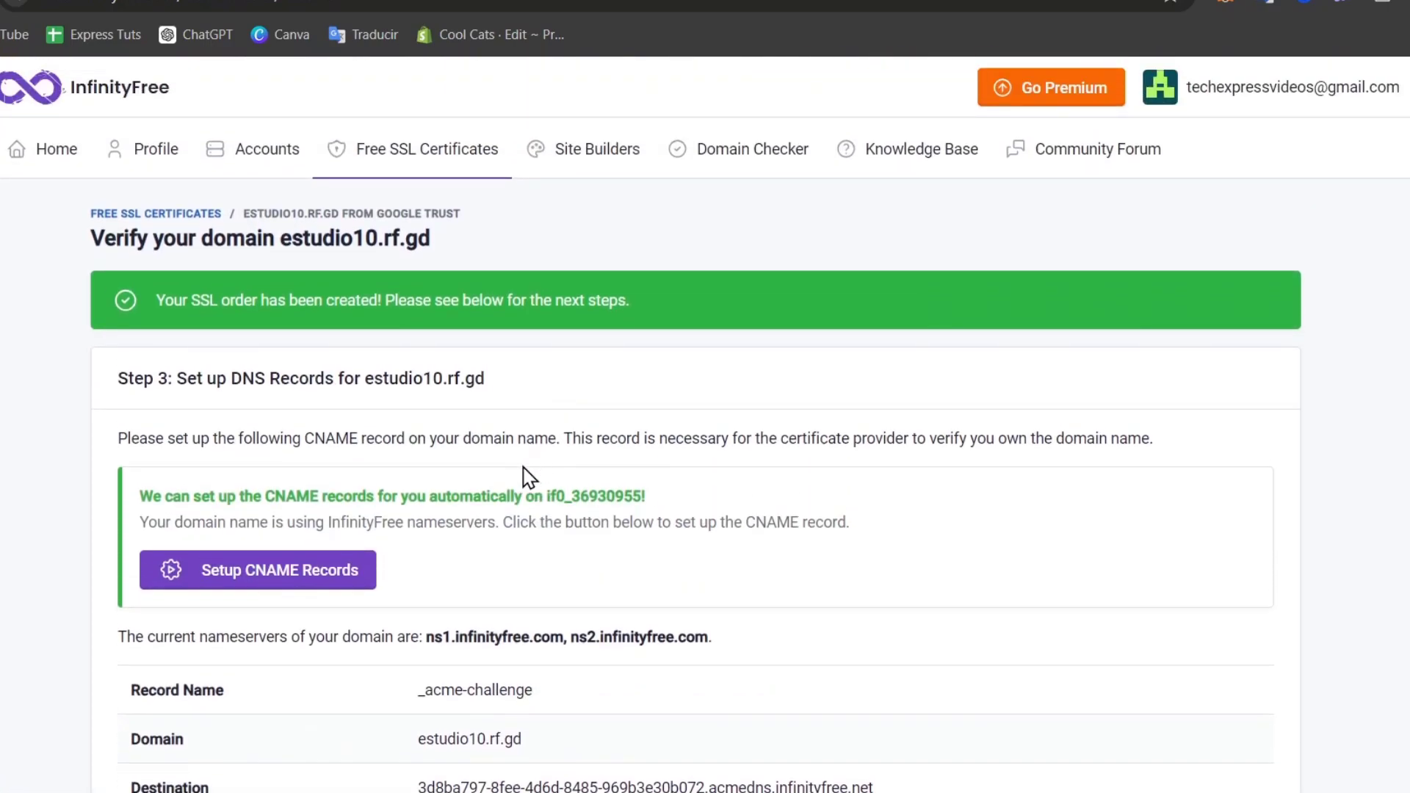
pyautogui.scroll(-4, 524, 478)
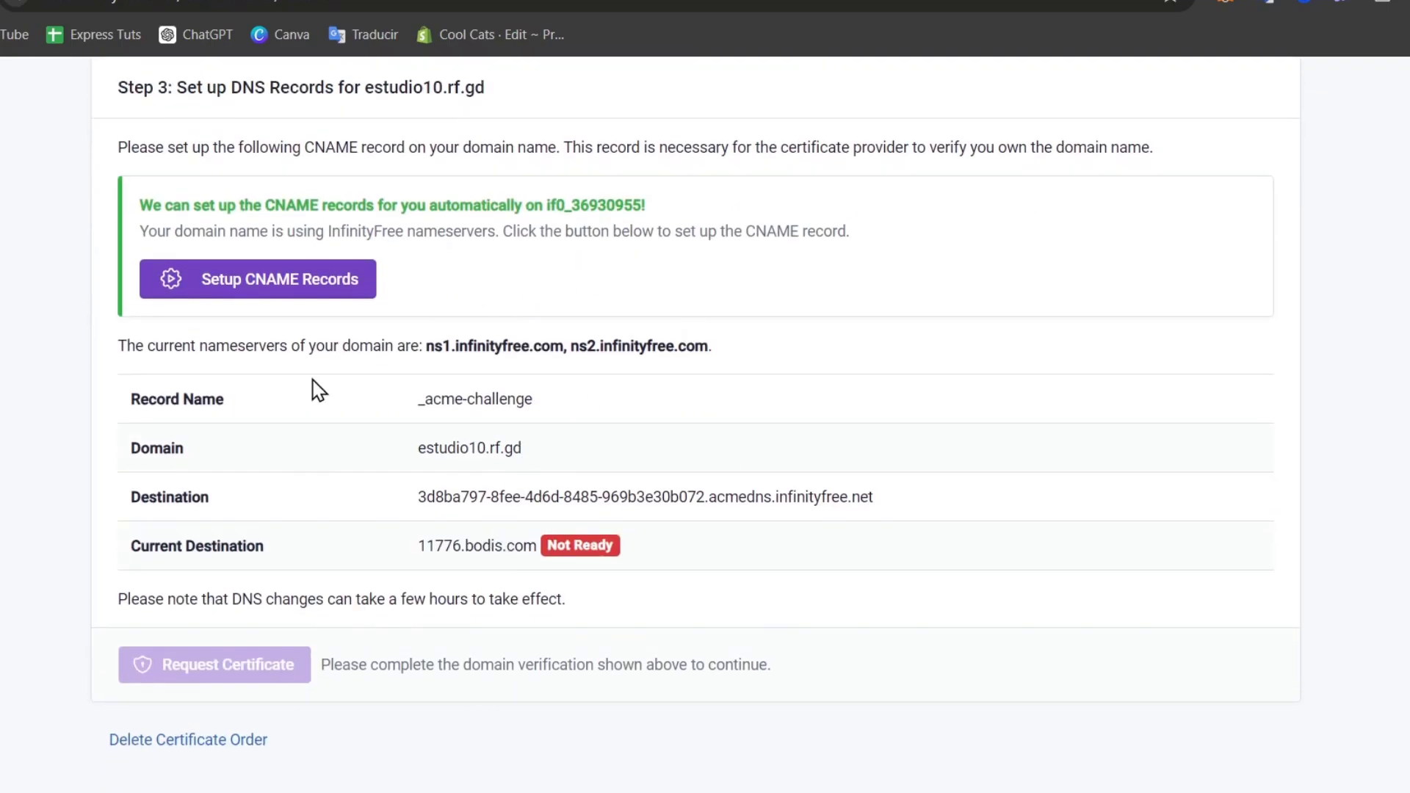
pyautogui.scroll(1, 751, 195)
pyautogui.scroll(4, 749, 192)
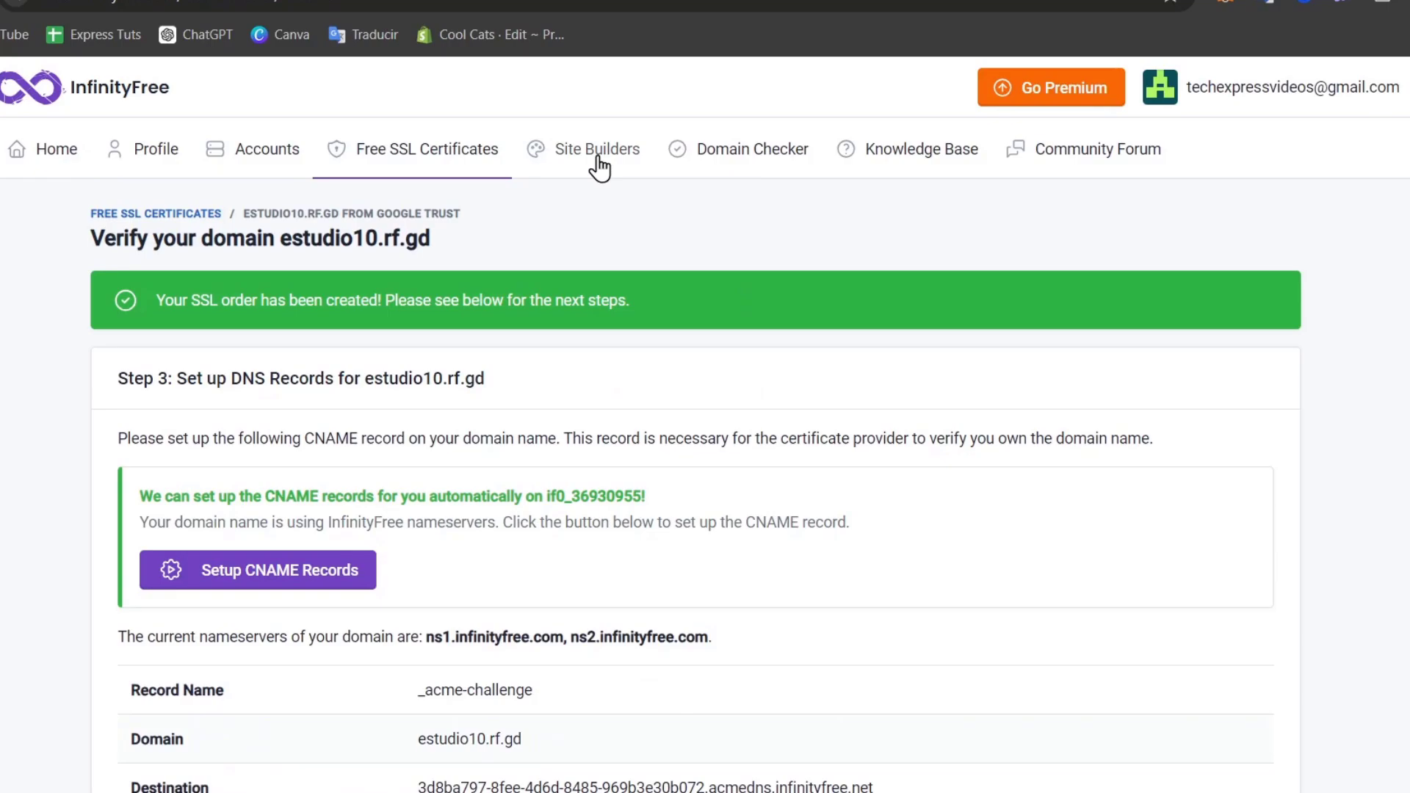
# Visit the Domain Checker and knowledge base, then open the Estudio 10 Website hosting account.
pyautogui.click(732, 154)
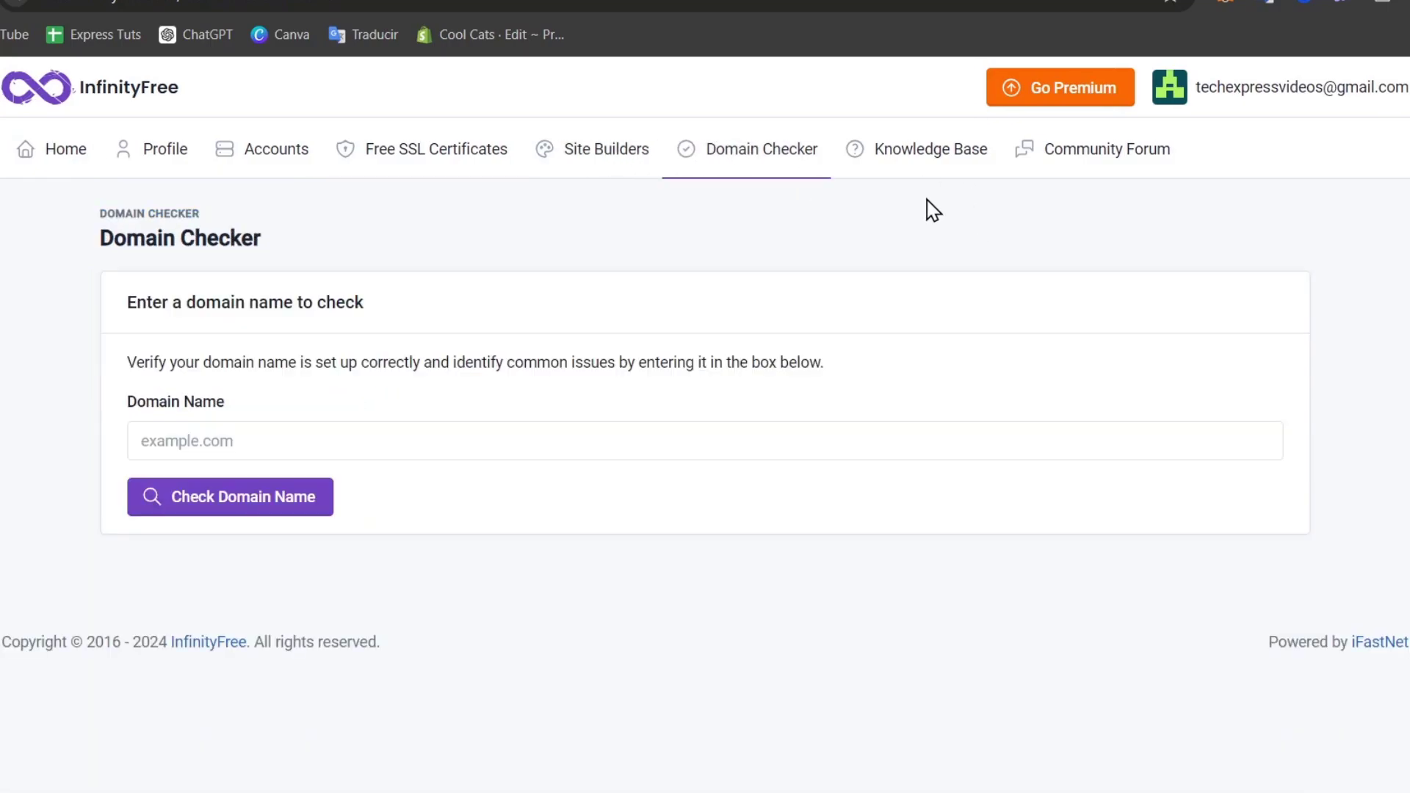
pyautogui.click(976, 155)
pyautogui.click(136, 172)
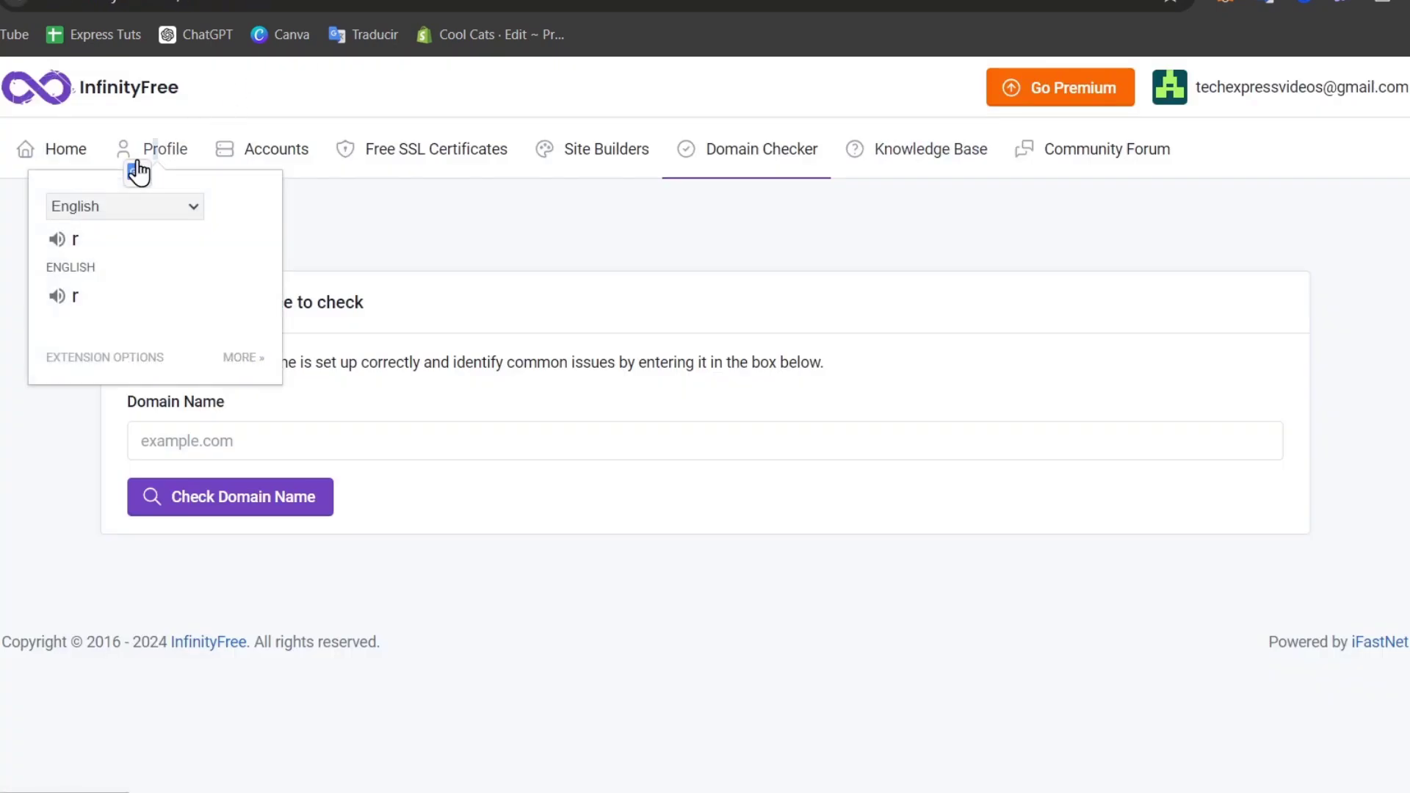
pyautogui.click(262, 149)
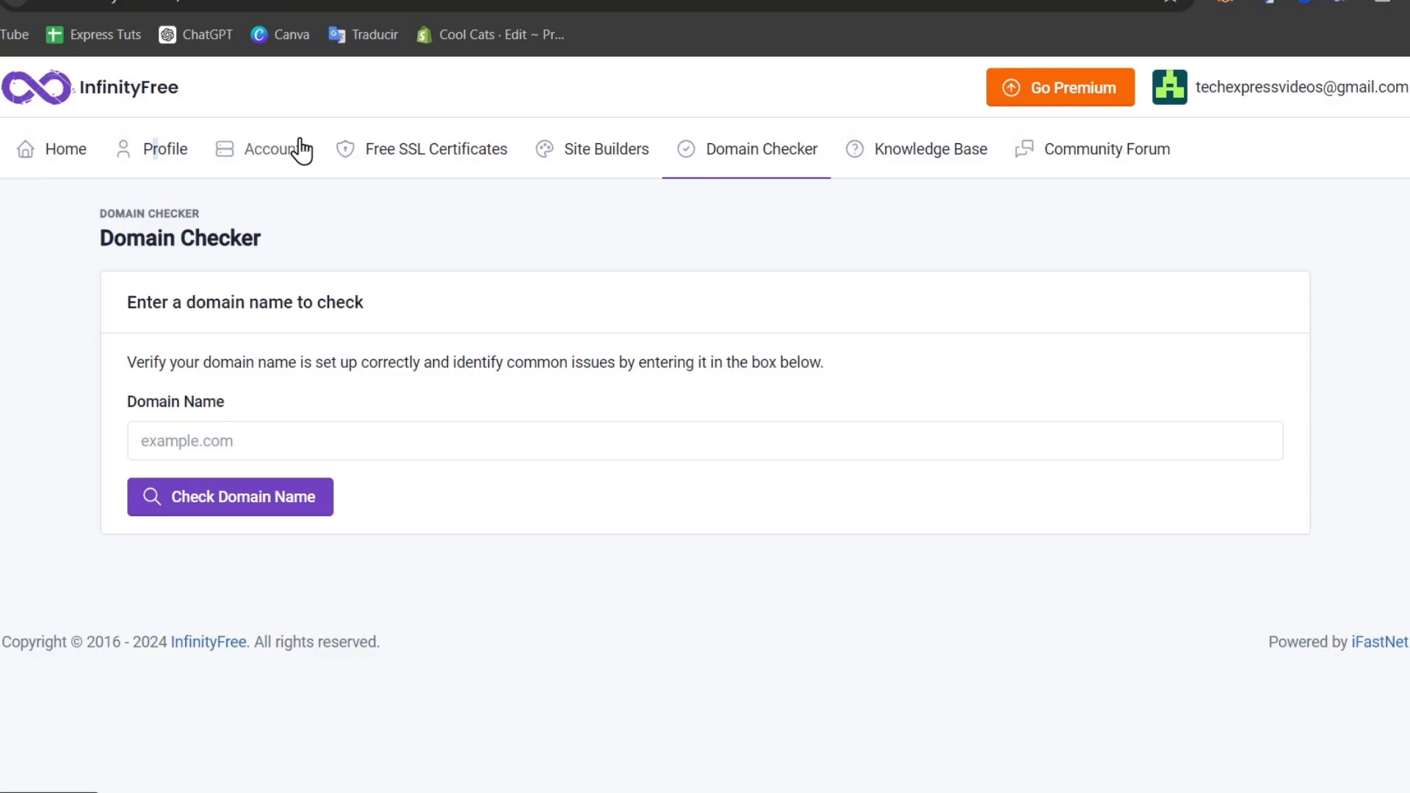
pyautogui.click(301, 150)
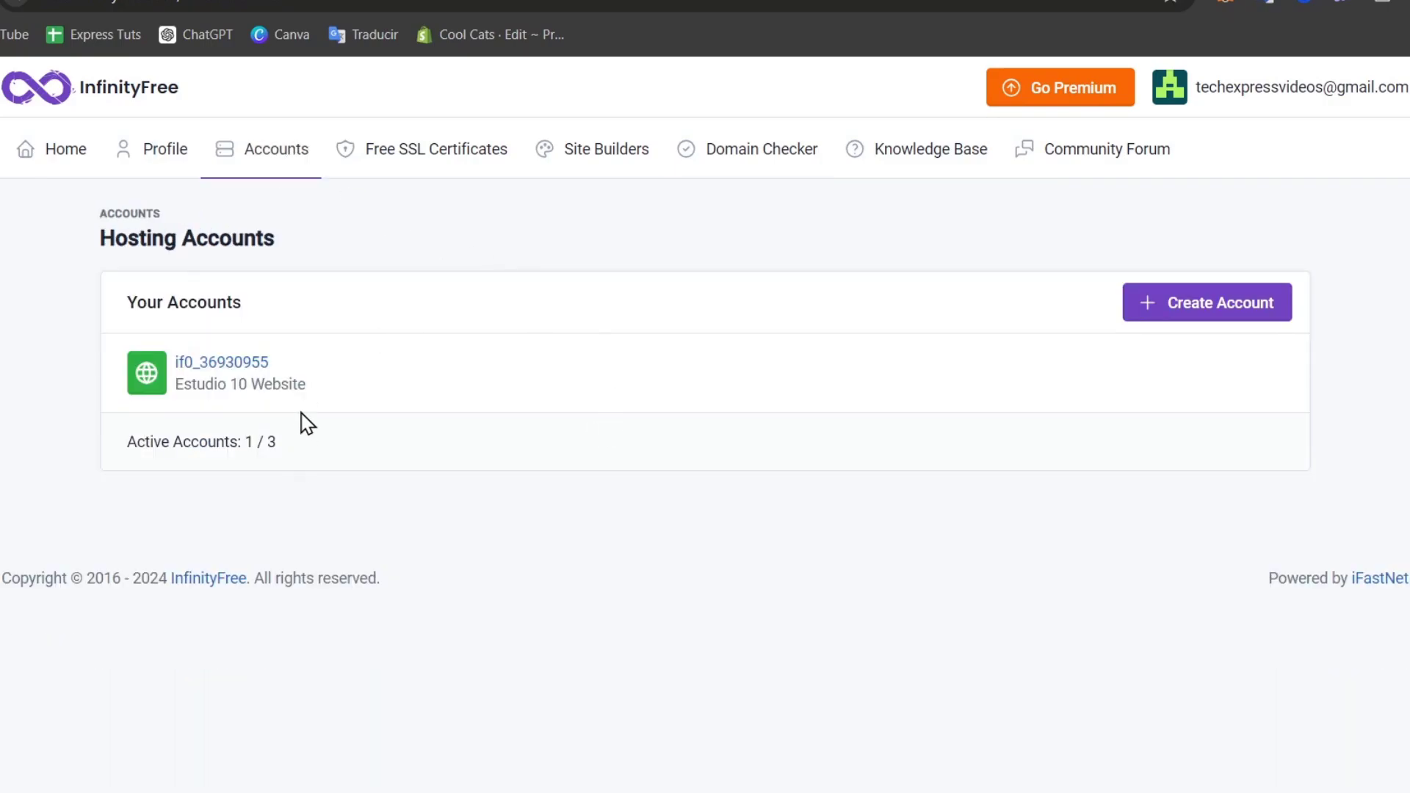
pyautogui.click(221, 362)
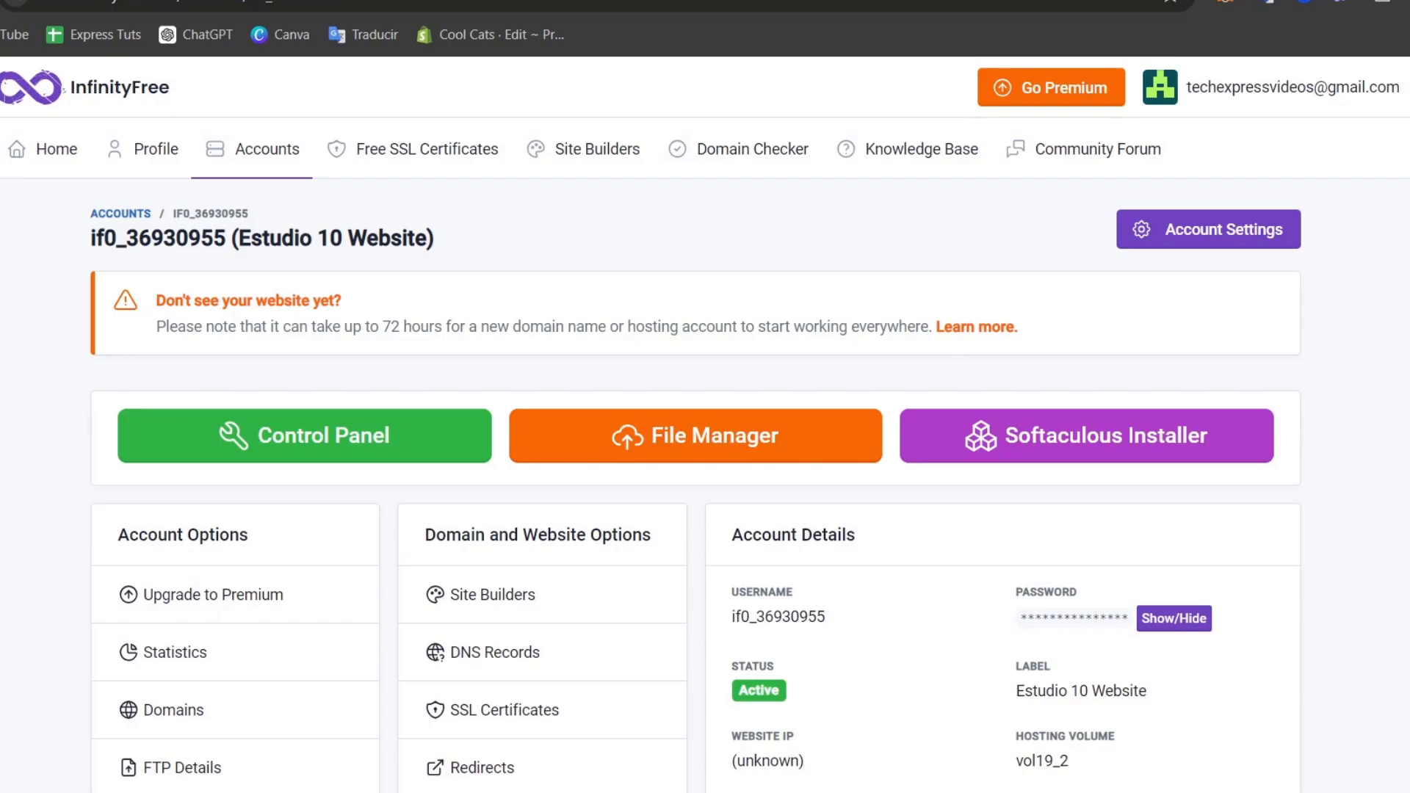
pyautogui.hotkey('ctrl', 't')
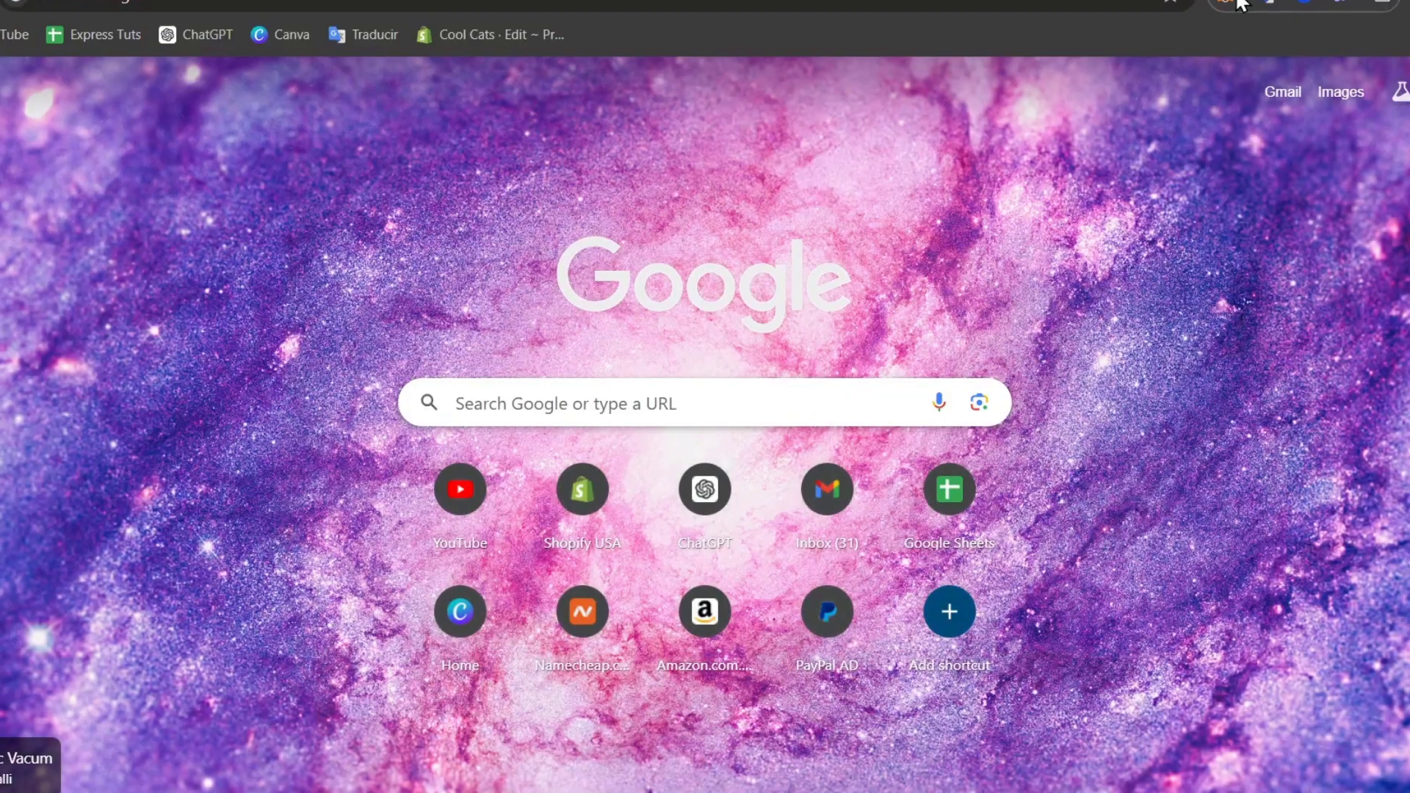
pyautogui.hotkey('ctrl', 'v')
pyautogui.press('Return')
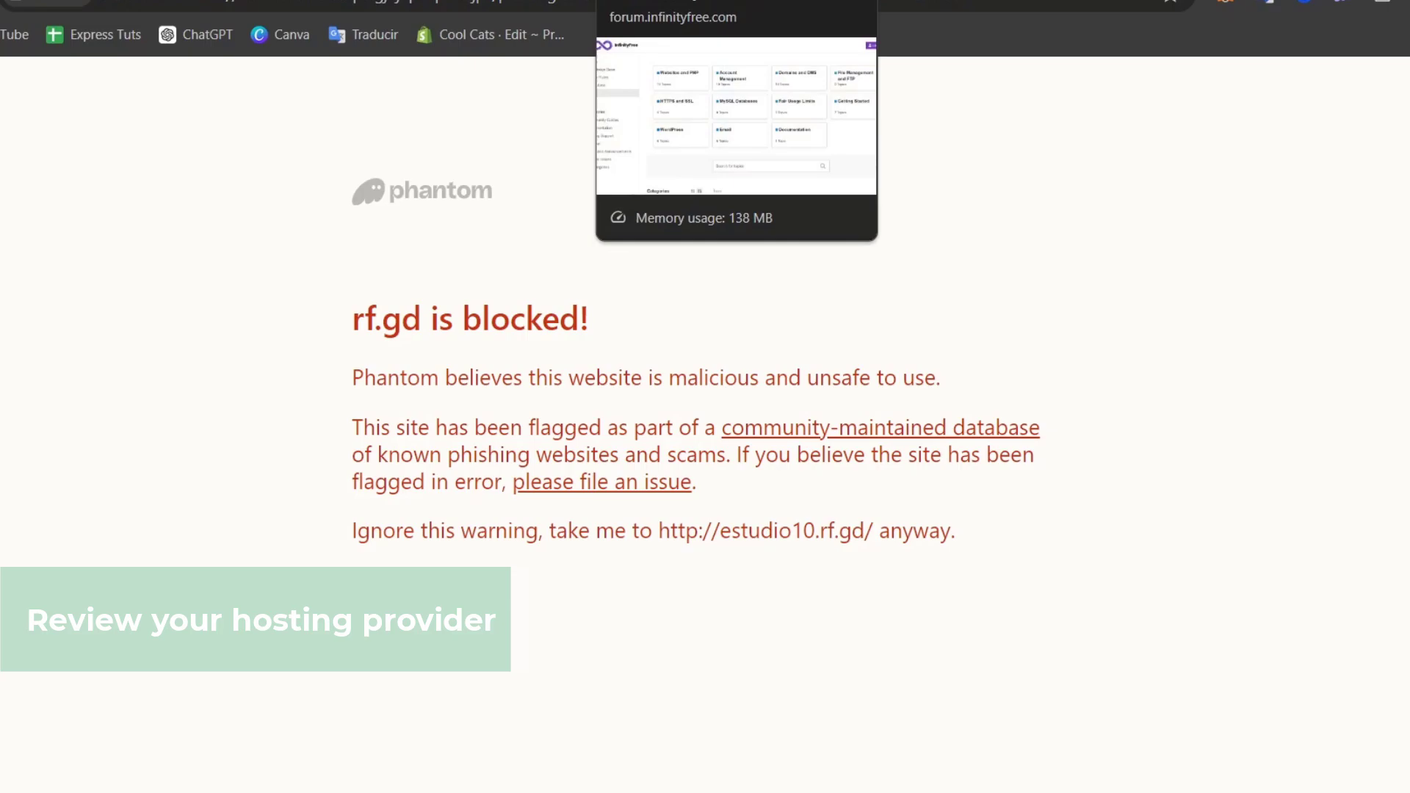
pyautogui.click(683, 2)
pyautogui.scroll(-4, 1040, 441)
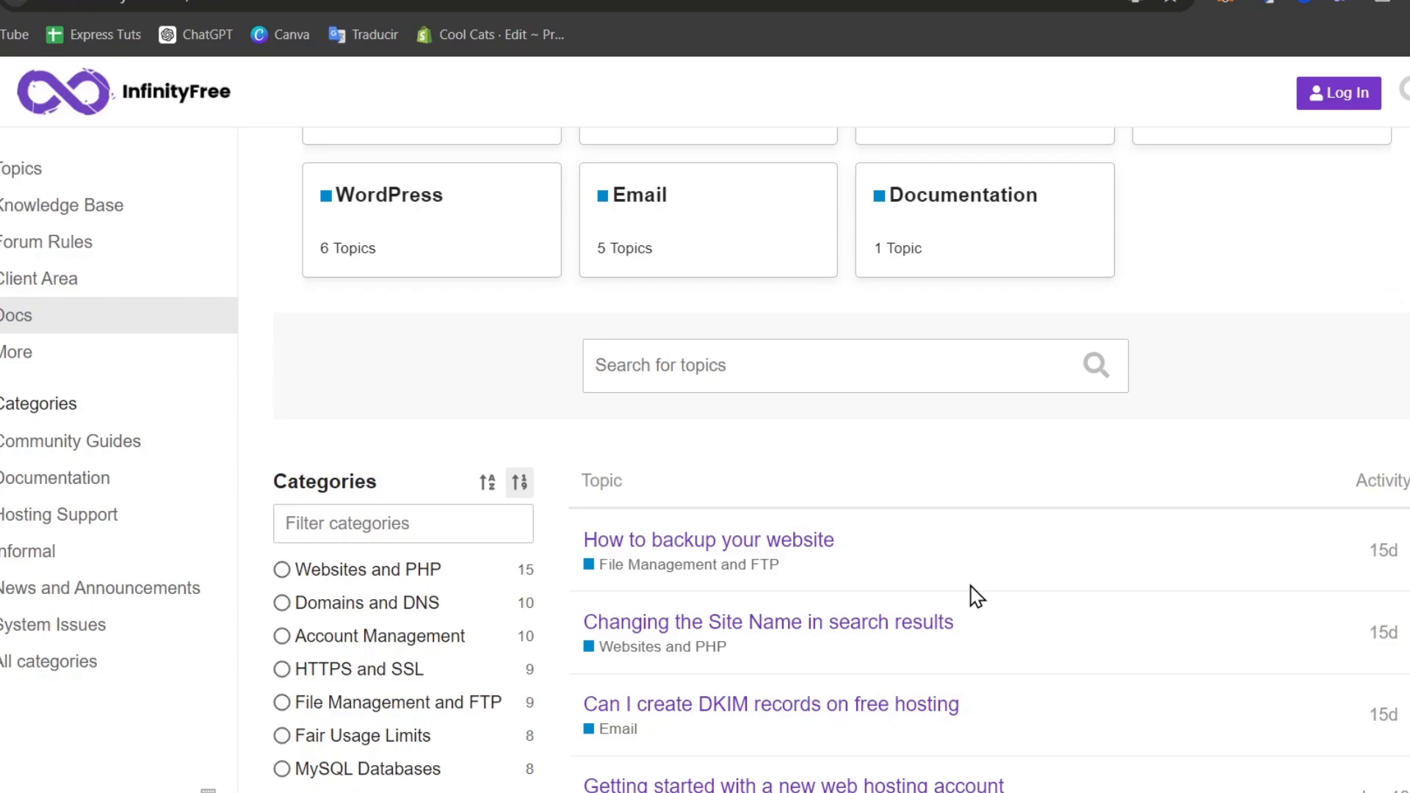
# Read the control panel's Important Notice and approve service emails so the panel loads.
pyautogui.hotkey('ctrl', 'shift', 'Tab')
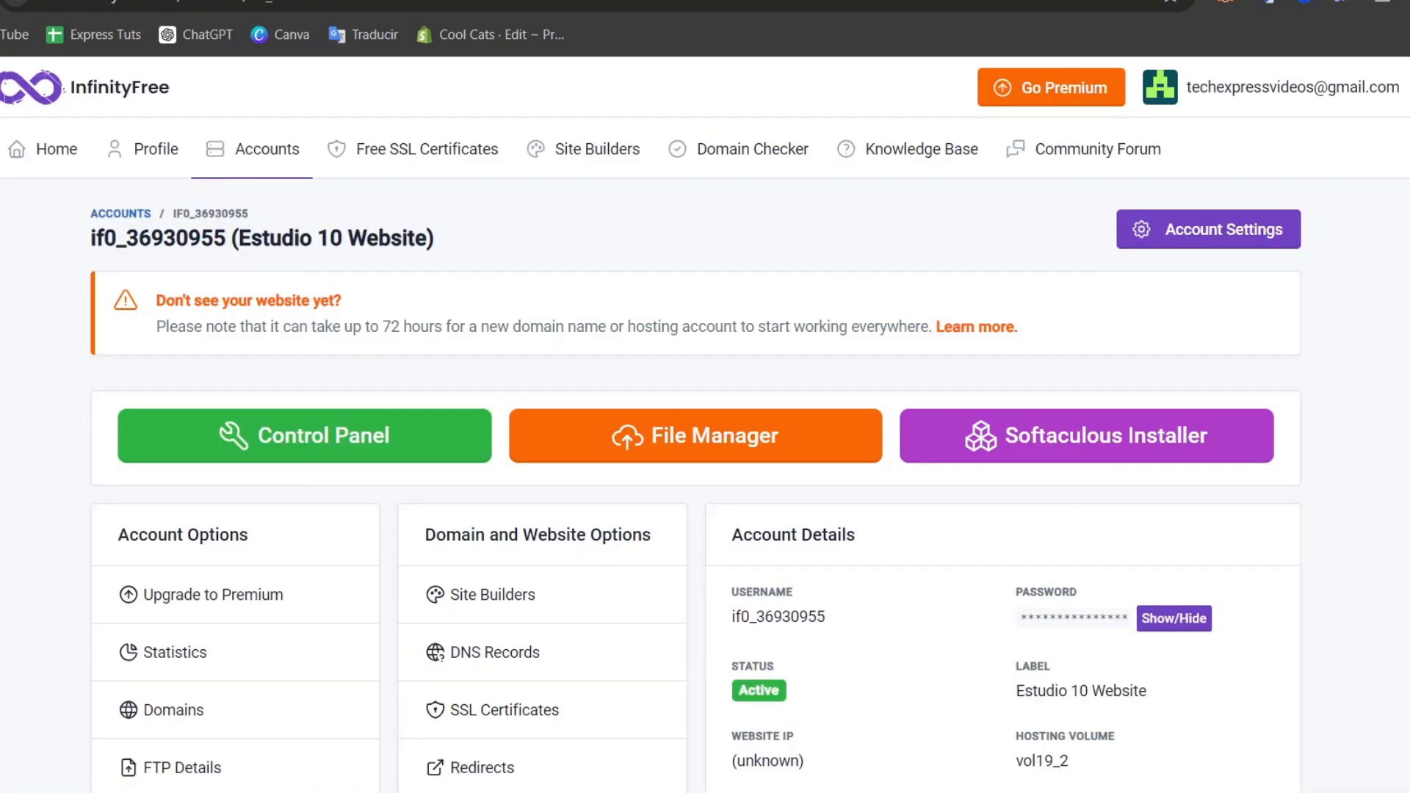
pyautogui.scroll(-4, 1099, 347)
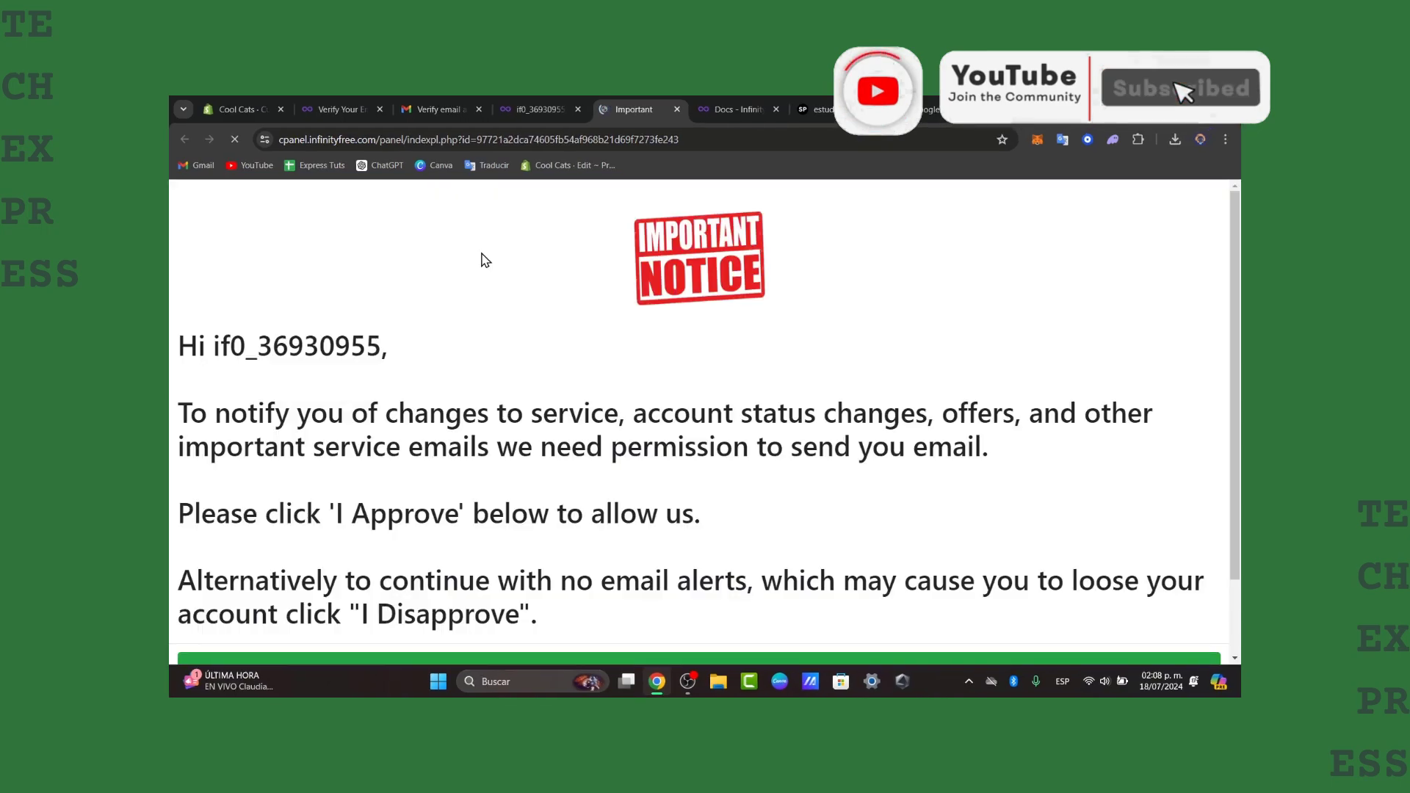
pyautogui.scroll(-1, 482, 258)
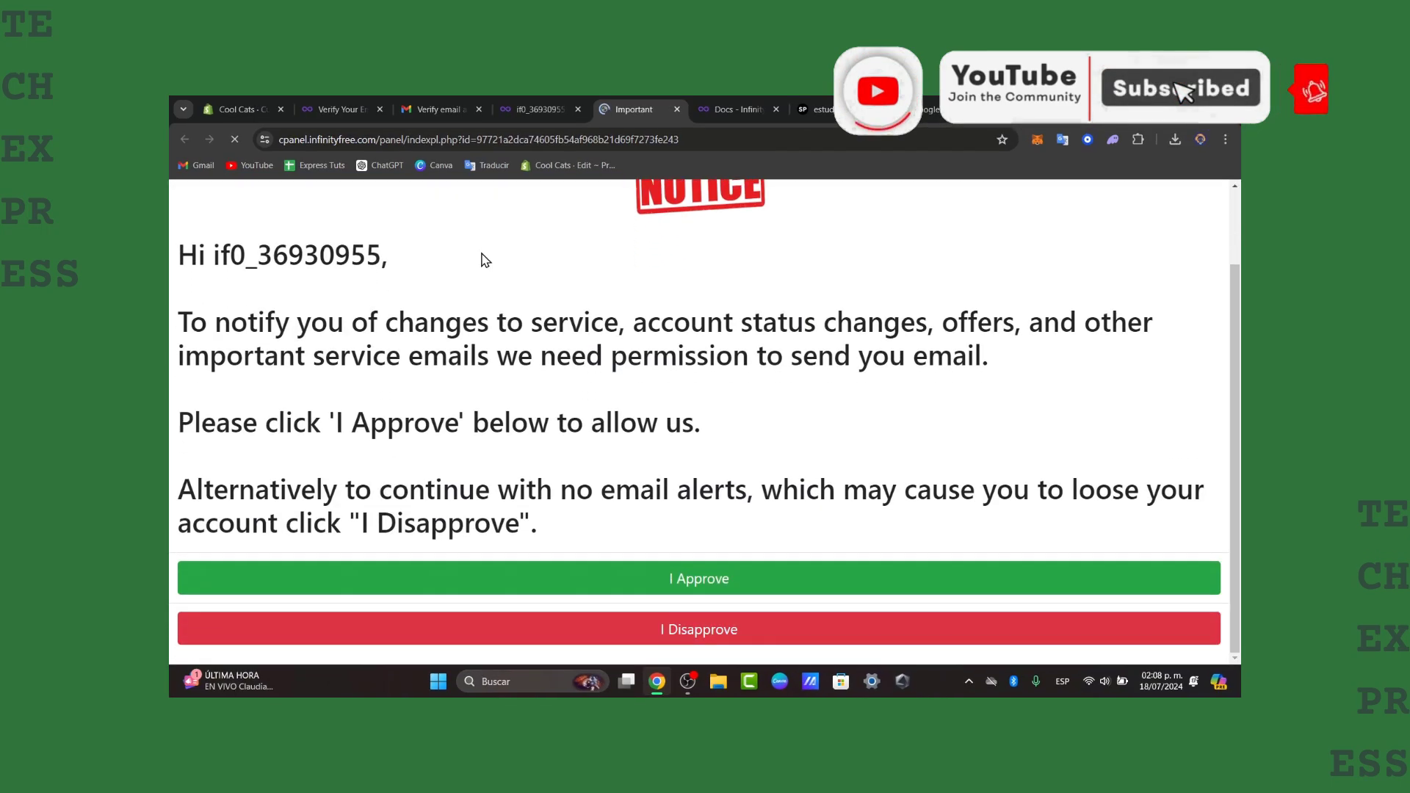
pyautogui.click(801, 590)
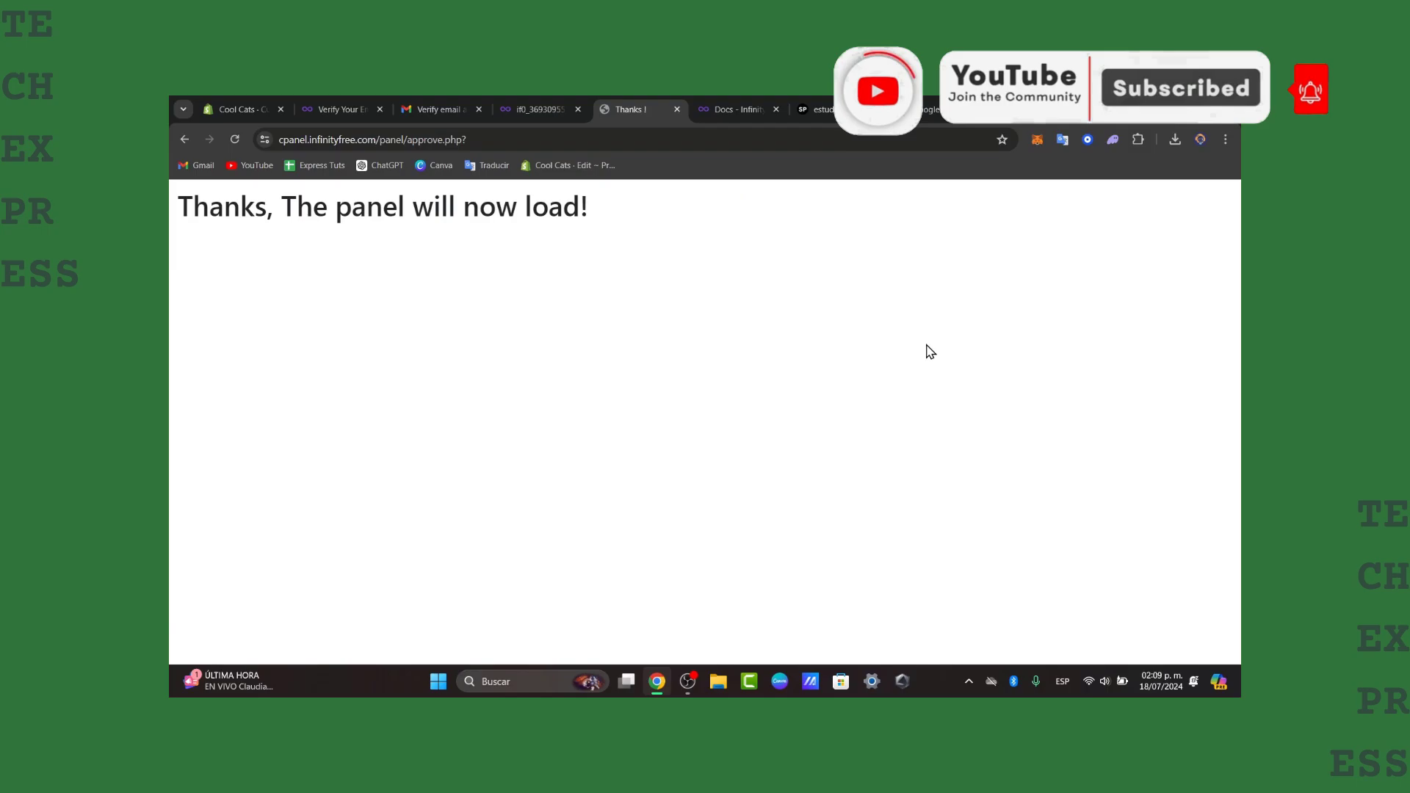